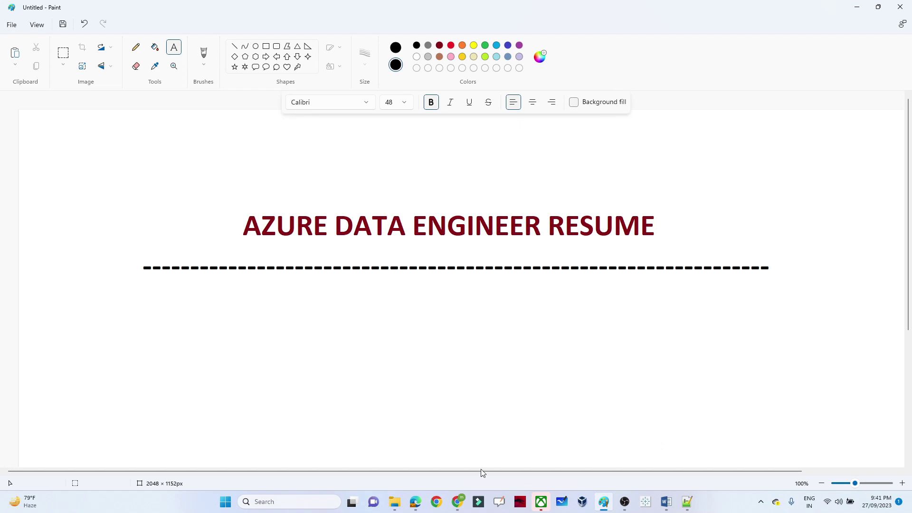
# Switch to Chrome and bring up the "learn by doing it" YouTube channel page
pyautogui.moveTo(459, 501)
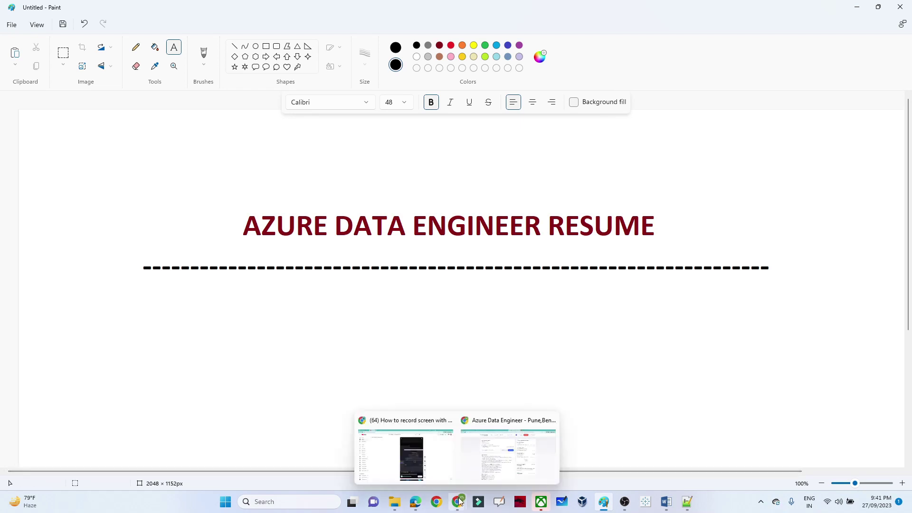
pyautogui.click(510, 461)
pyautogui.click(619, 5)
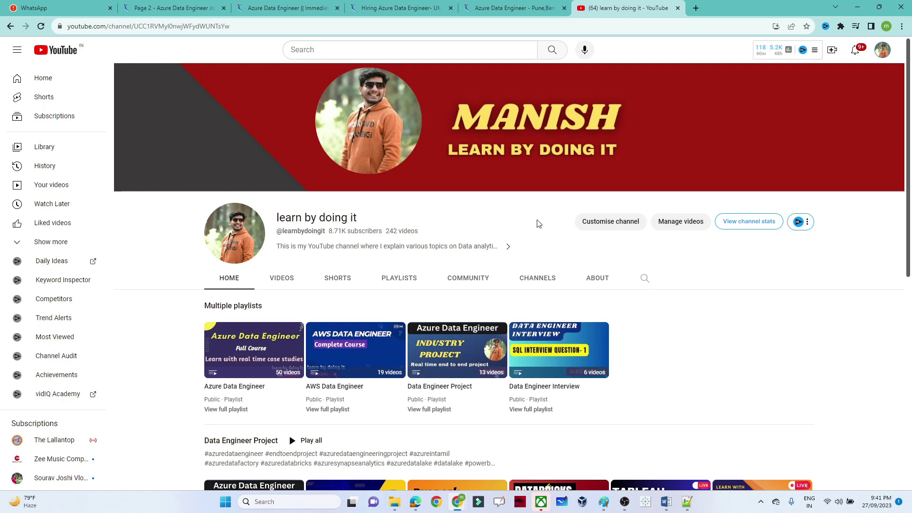
# Go from the Naukri search results to the "Azure Data Engineer || Immediate Joiner" listing and examine its job description
pyautogui.click(174, 3)
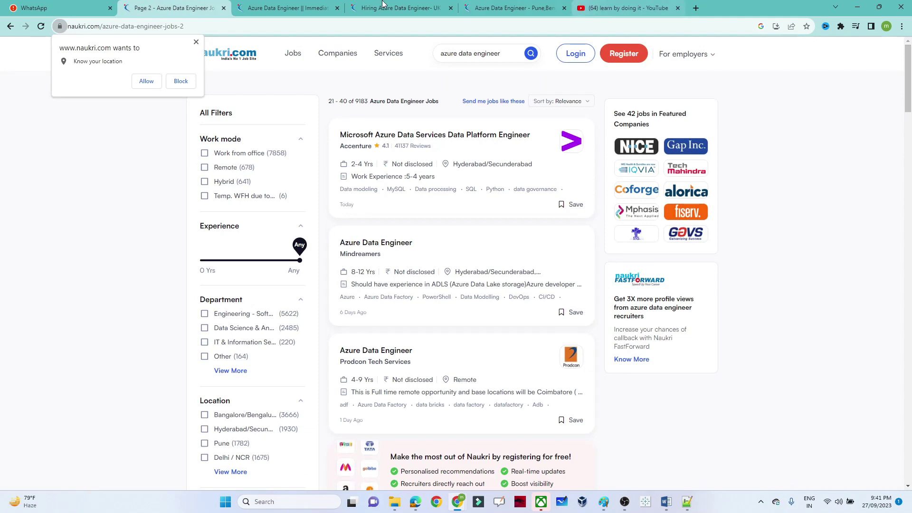
pyautogui.click(304, 6)
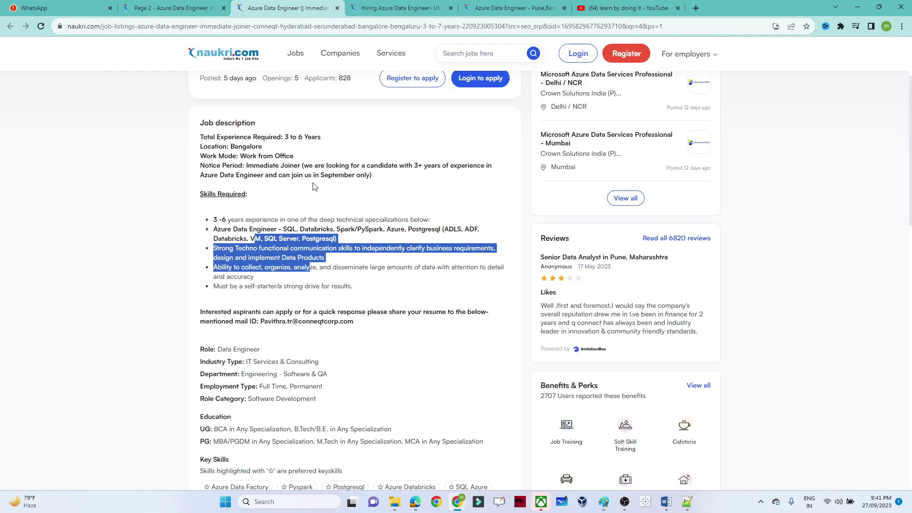
pyautogui.click(170, 216)
pyautogui.scroll(3, 170, 216)
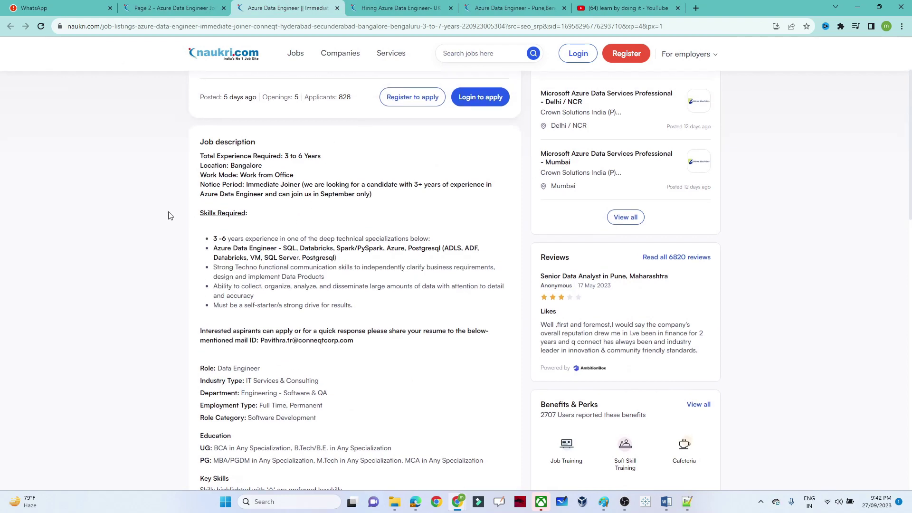
pyautogui.scroll(-3, 170, 216)
pyautogui.scroll(-2, 170, 216)
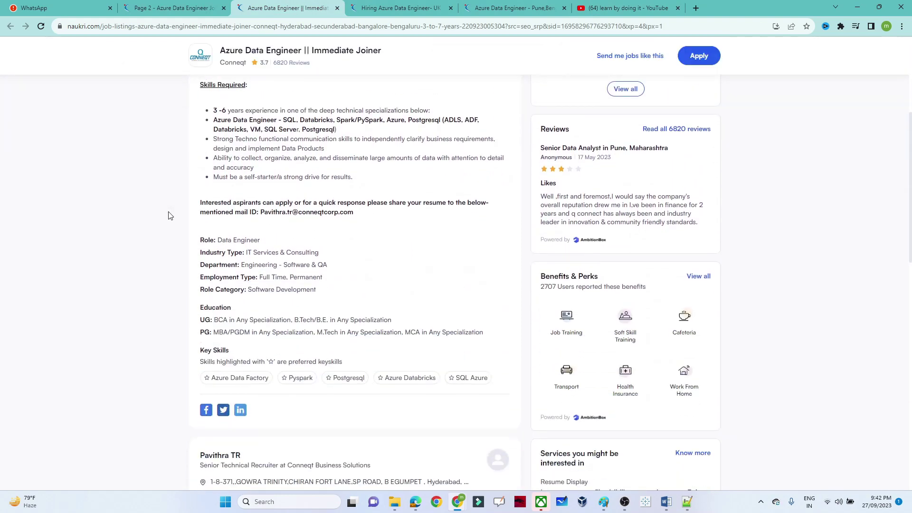
pyautogui.scroll(2, 178, 211)
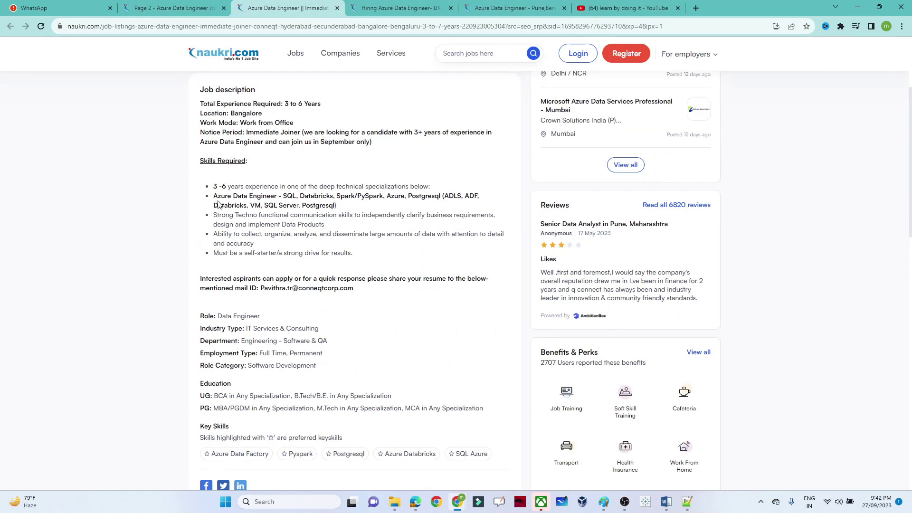
# Highlight the required technical skills in the Immediate Joiner listing one by one, then the whole list from SQL to Postgresql
pyautogui.doubleClick(287, 198)
pyautogui.doubleClick(310, 196)
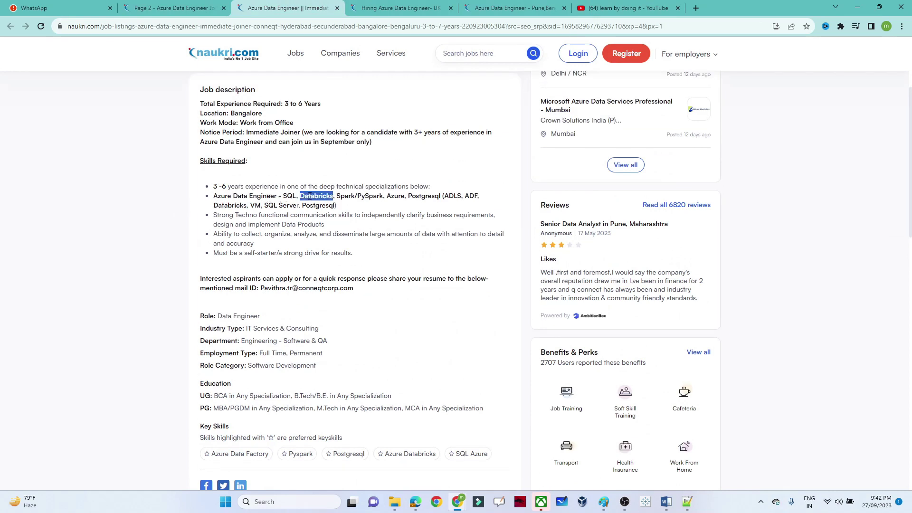
pyautogui.doubleClick(345, 194)
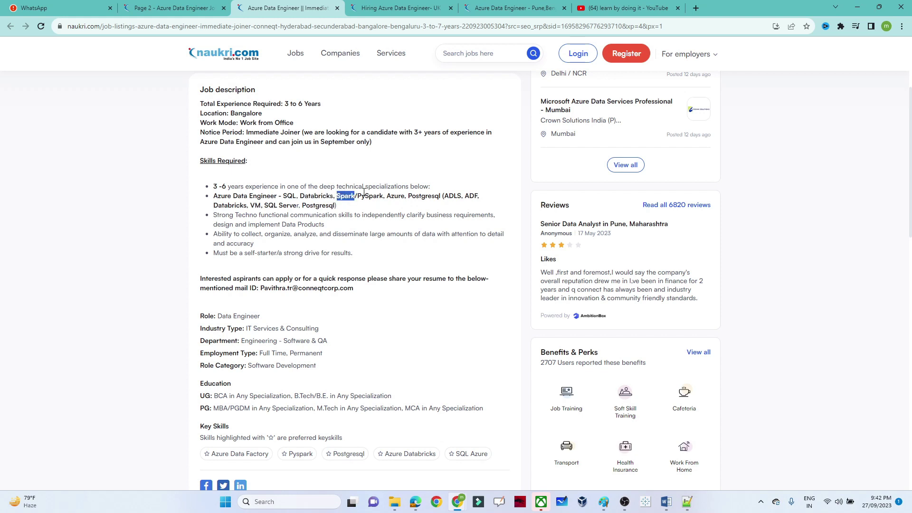
pyautogui.doubleClick(370, 196)
pyautogui.doubleClick(395, 197)
pyautogui.doubleClick(448, 196)
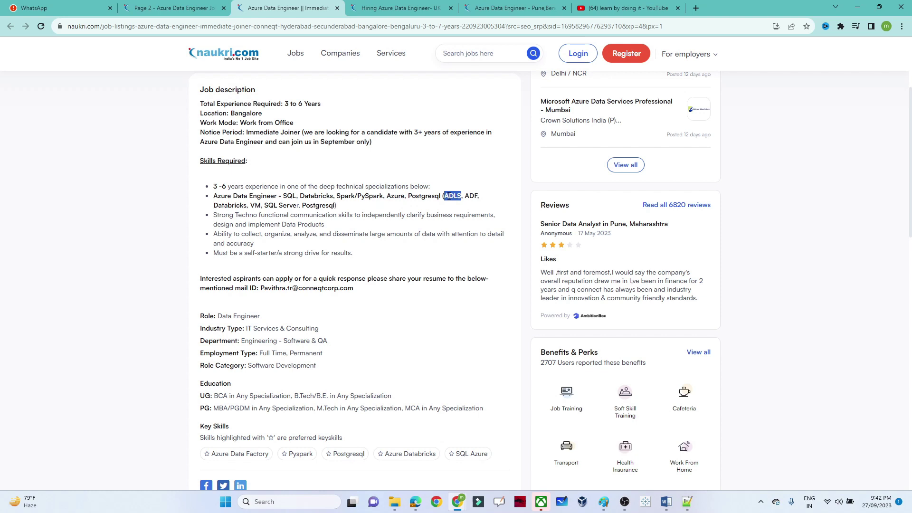
pyautogui.doubleClick(472, 196)
pyautogui.doubleClick(236, 203)
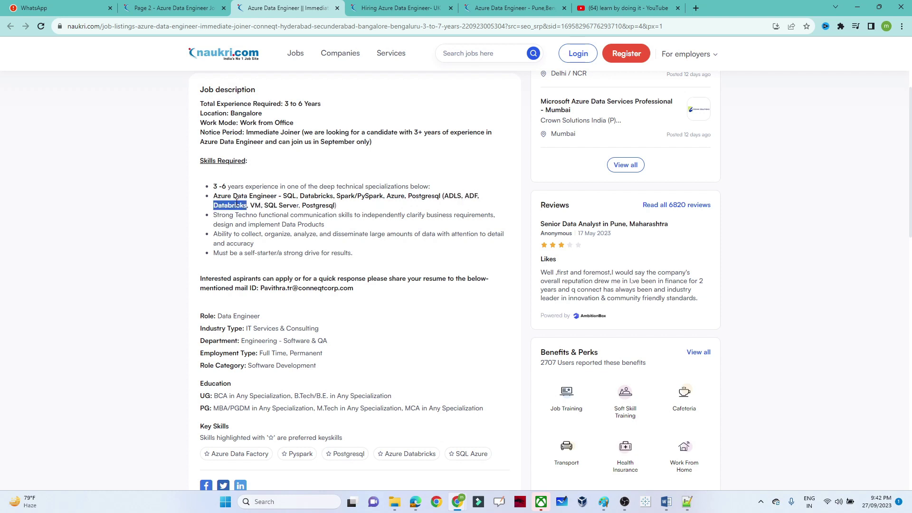
pyautogui.doubleClick(271, 206)
pyautogui.doubleClick(317, 206)
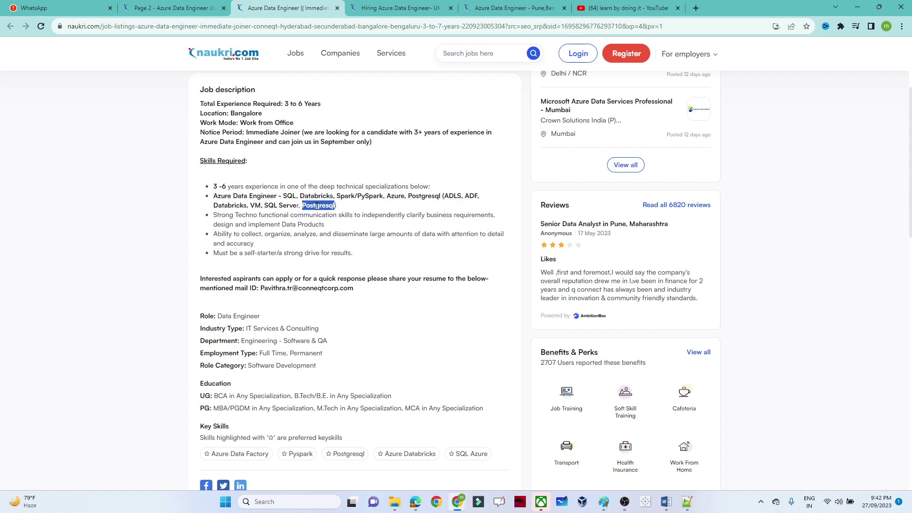
pyautogui.click(285, 195)
pyautogui.moveTo(285, 196); pyautogui.dragTo(335, 205)
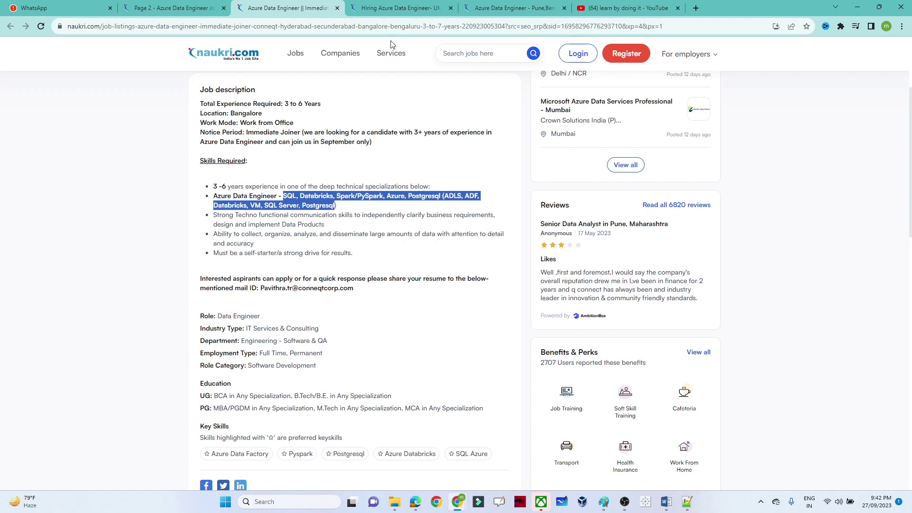
# Open the Pune listing "Hiring Azure Data Engineer" and examine the SQL, Data Factory, Synapse and storage skills in its preferred candidate profile
pyautogui.click(395, 8)
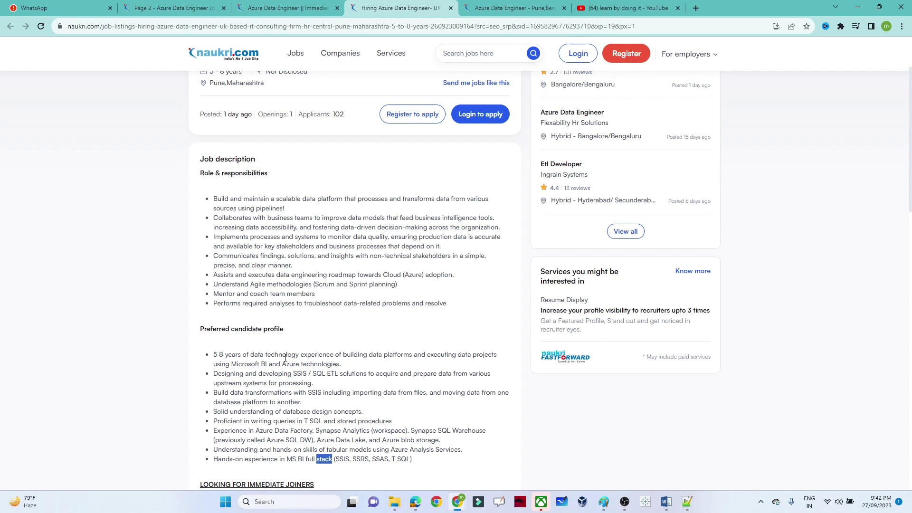
pyautogui.click(319, 373)
pyautogui.doubleClick(318, 374)
pyautogui.doubleClick(332, 374)
pyautogui.doubleClick(276, 392)
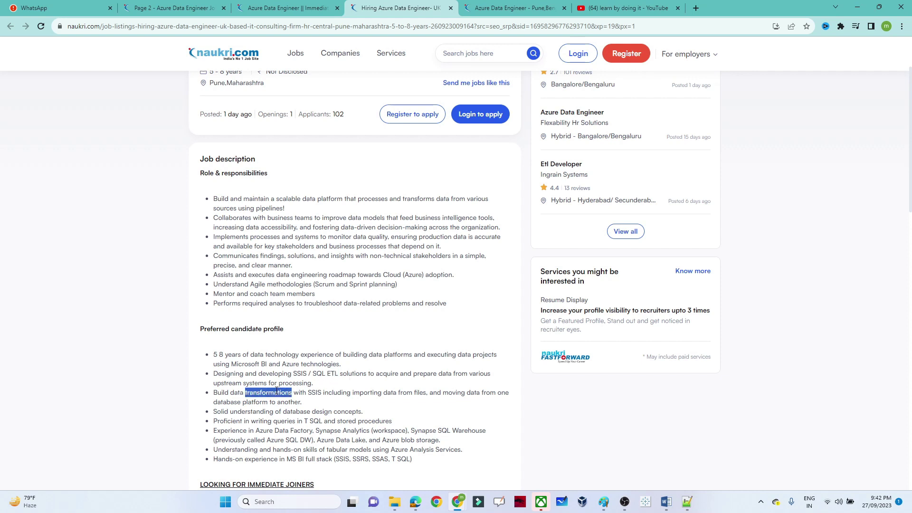
pyautogui.doubleClick(314, 421)
pyautogui.doubleClick(300, 430)
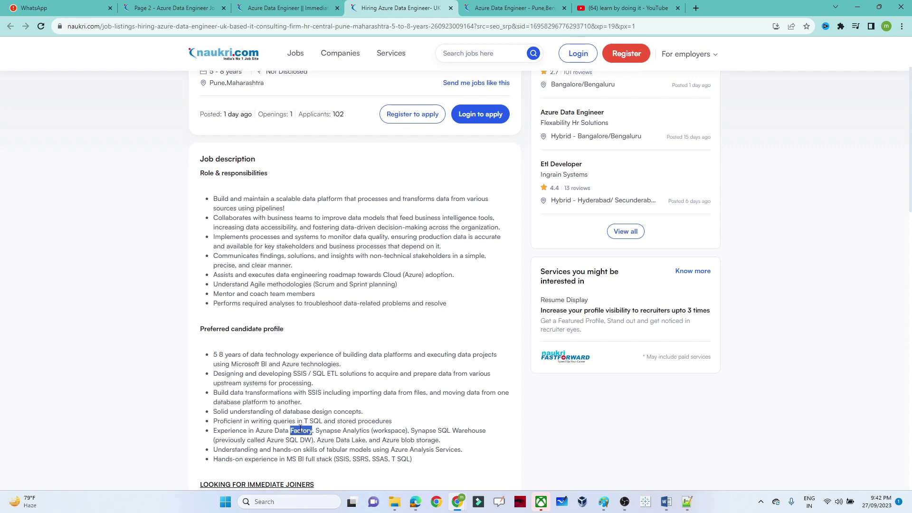
pyautogui.doubleClick(328, 430)
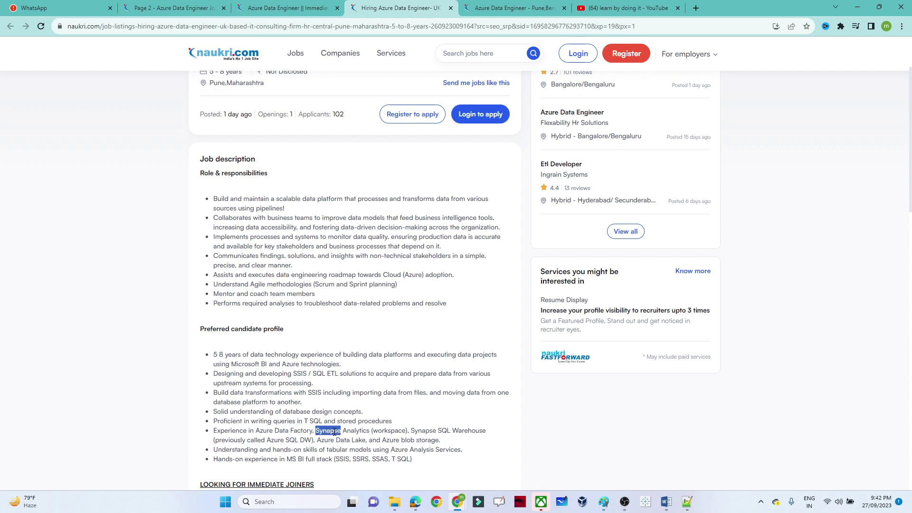
pyautogui.doubleClick(444, 430)
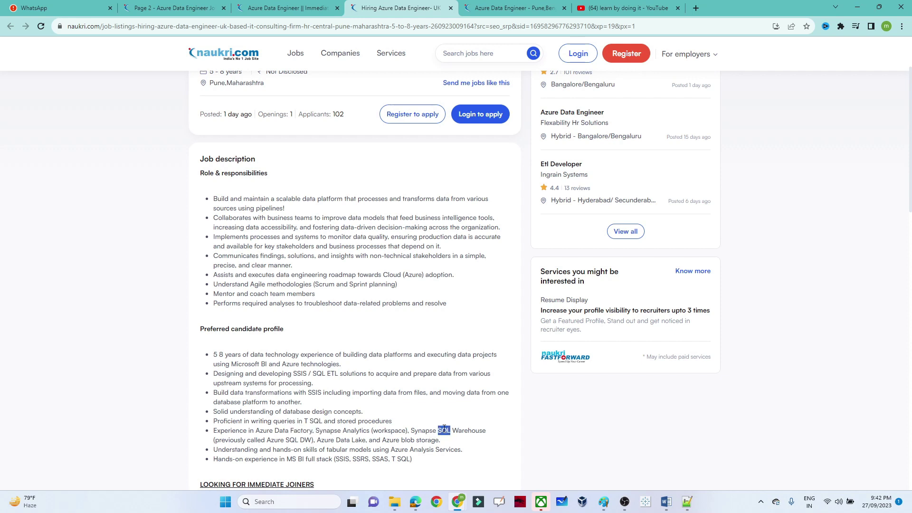
pyautogui.doubleClick(326, 440)
pyautogui.click(392, 438)
pyautogui.doubleClick(392, 437)
# Open the Mindreamers Azure Data Engineer listing and examine the ADLS, Data Factory, HDInsight and SQL Data Warehouse requirements in its job description
pyautogui.click(494, 7)
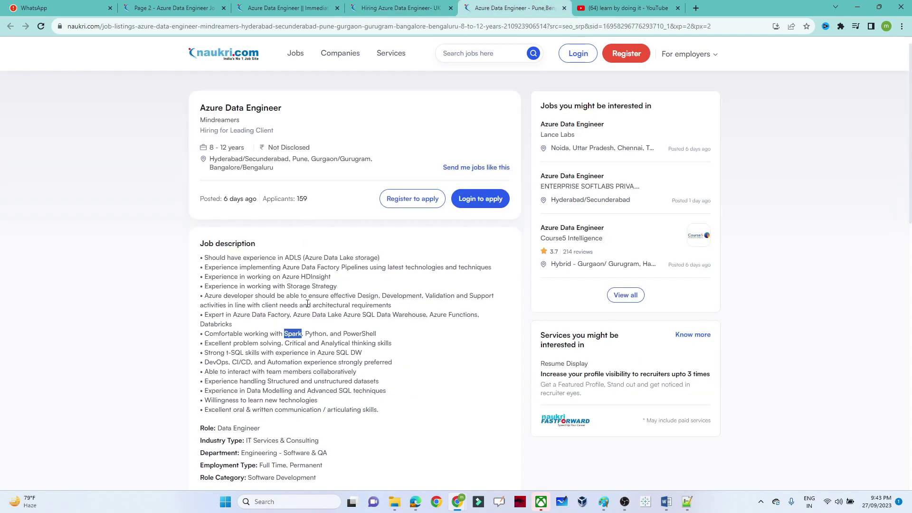
pyautogui.click(300, 242)
pyautogui.doubleClick(298, 259)
pyautogui.click(332, 267)
pyautogui.doubleClick(332, 267)
pyautogui.doubleClick(322, 278)
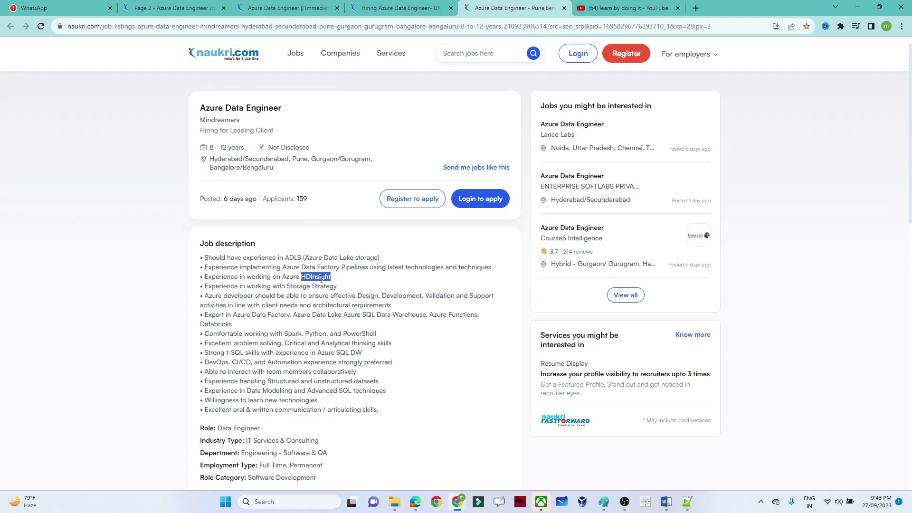
pyautogui.doubleClick(271, 316)
pyautogui.doubleClick(304, 315)
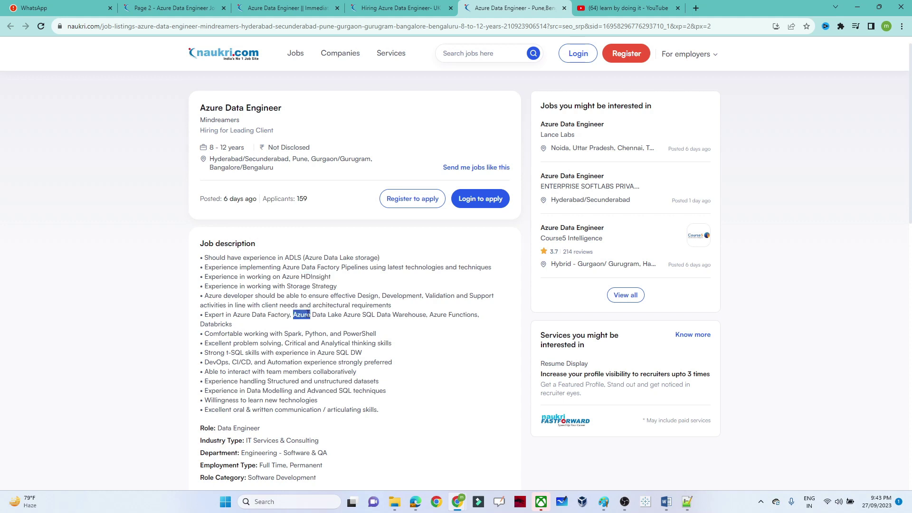
pyautogui.doubleClick(385, 315)
# Switch to the "azure data engineer resume" document in Word and examine the name and contact header on its first page
pyautogui.moveTo(665, 501)
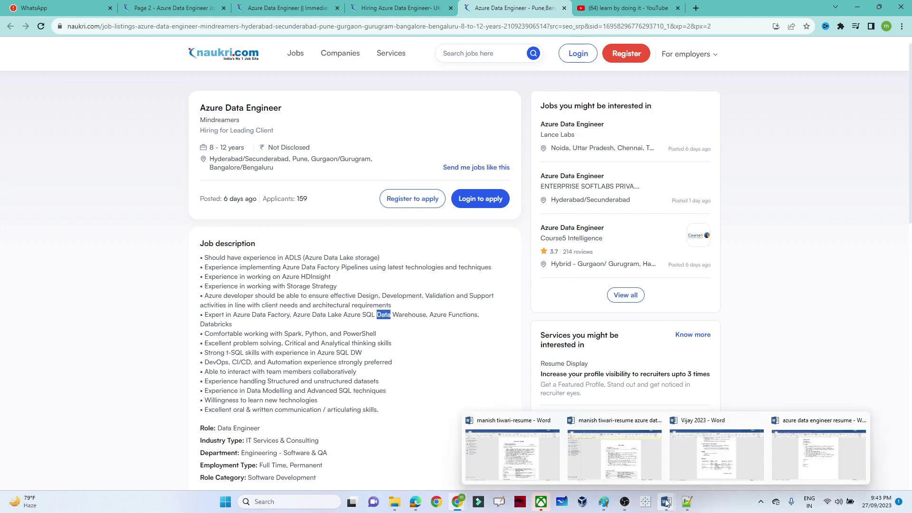
pyautogui.click(785, 450)
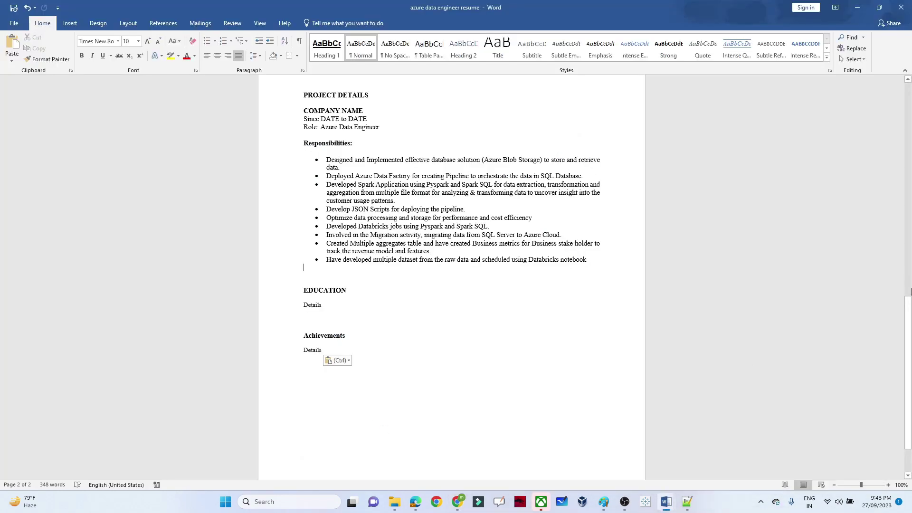
pyautogui.moveTo(908, 309); pyautogui.dragTo(909, 90)
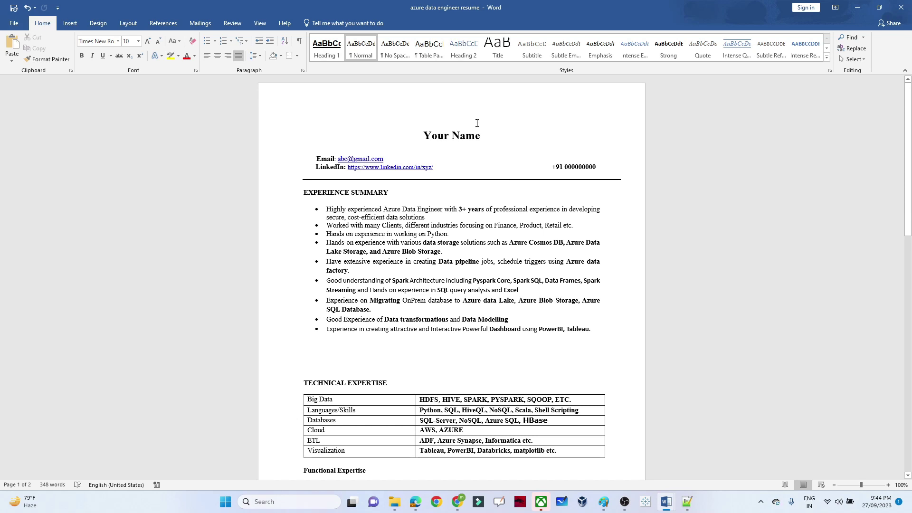
pyautogui.doubleClick(442, 134)
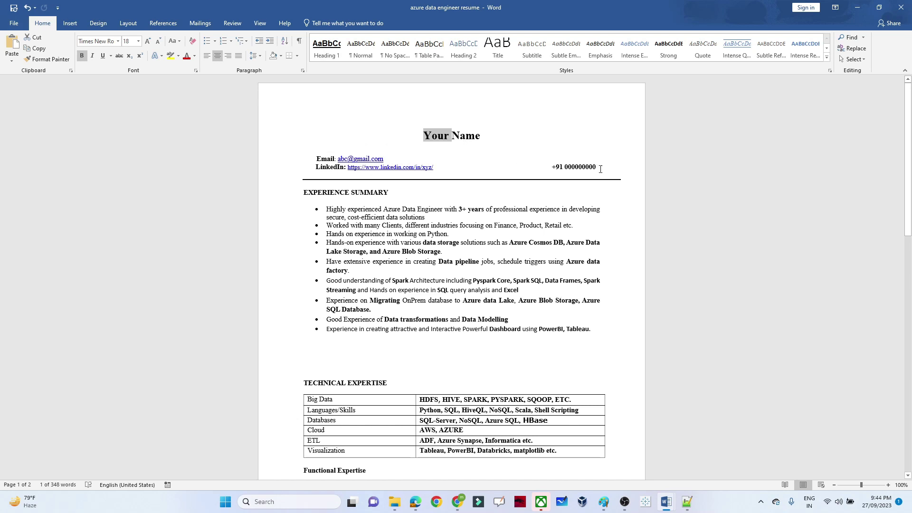
# Examine the resume's Experience Summary bullets, highlighting the storage, data pipeline, Spark, migration and data transformation keywords
pyautogui.scroll(-2, 584, 157)
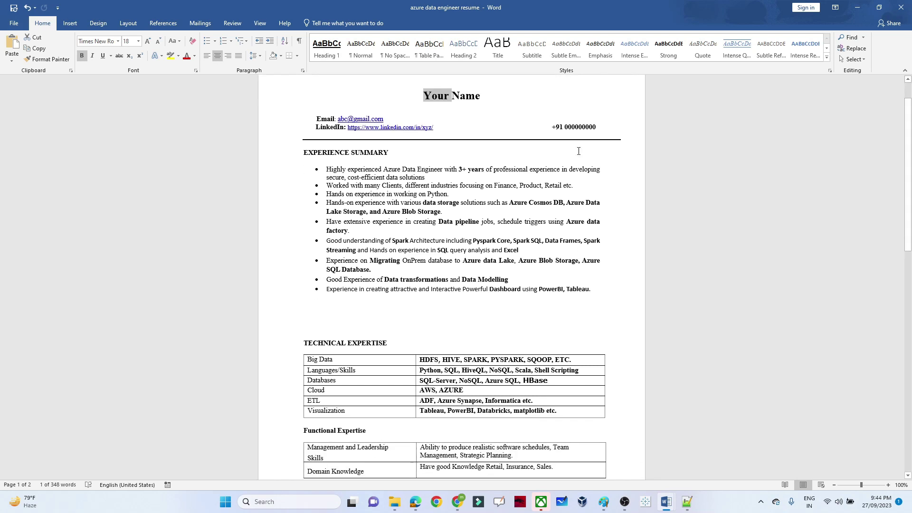
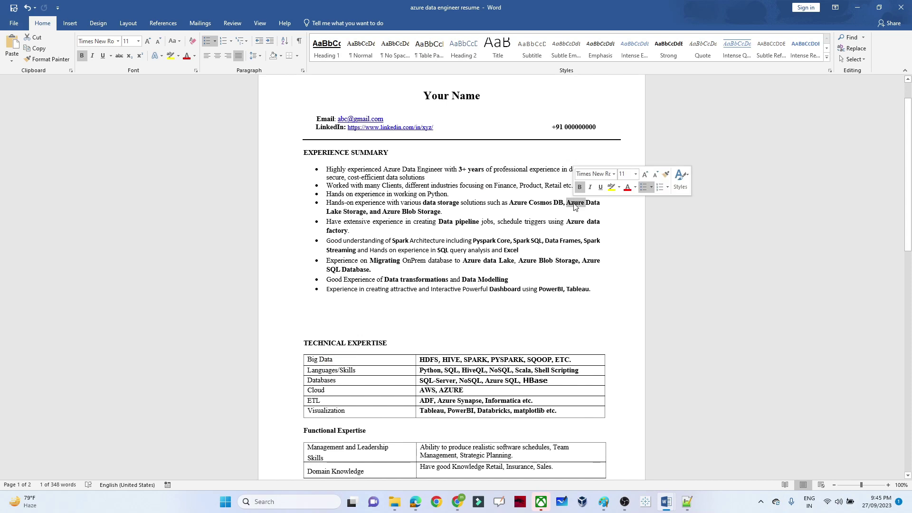
pyautogui.doubleClick(410, 213)
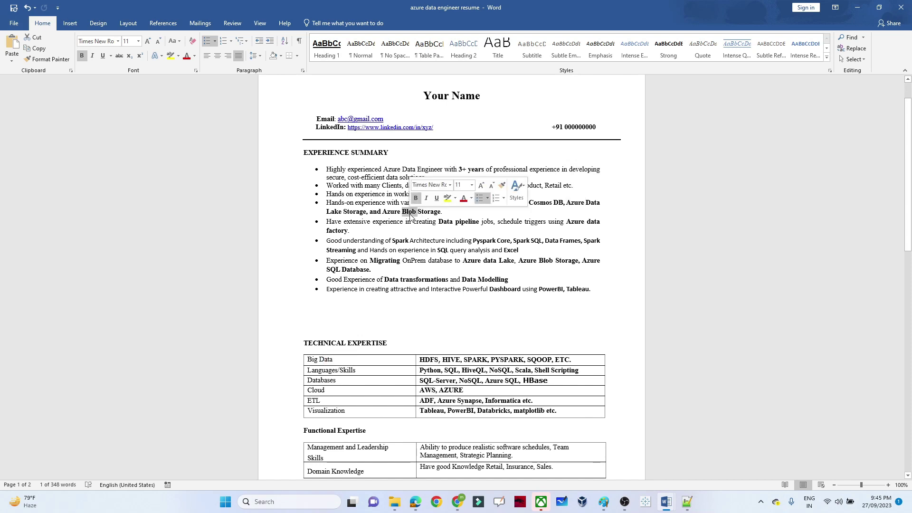
pyautogui.doubleClick(542, 203)
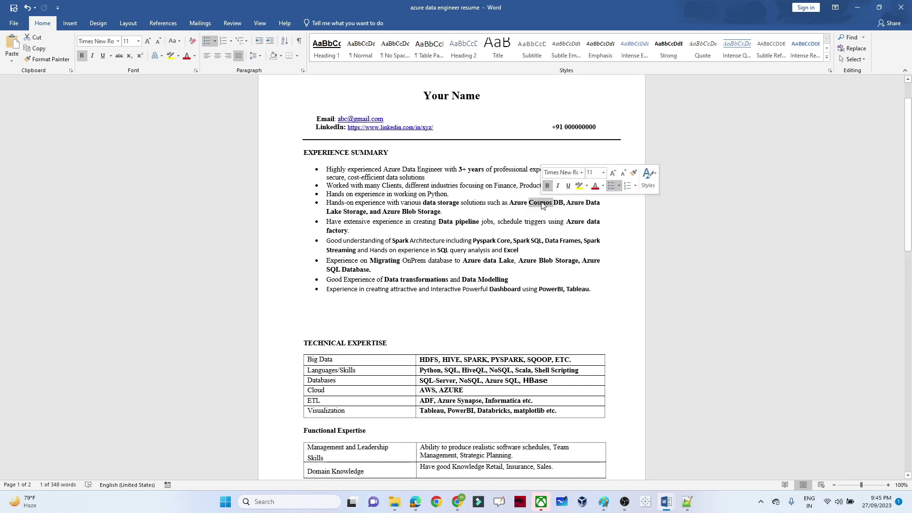
pyautogui.doubleClick(453, 221)
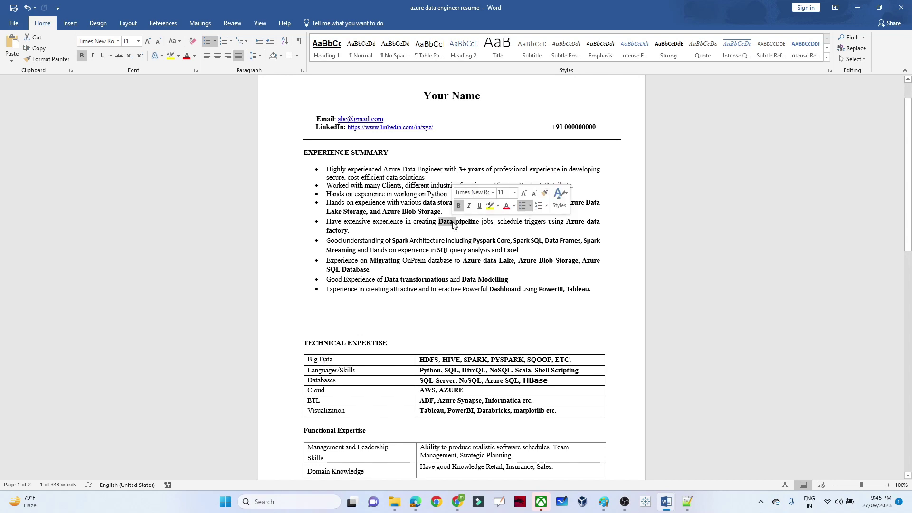
pyautogui.click(574, 231)
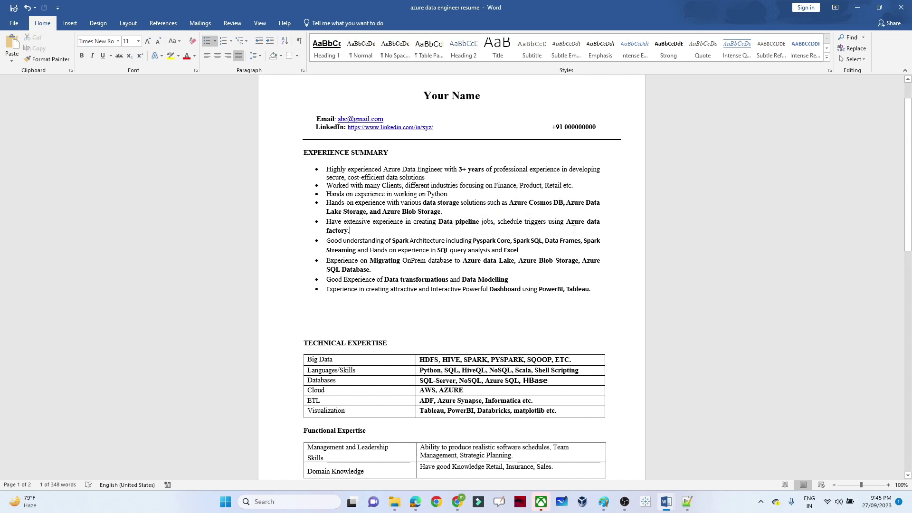
pyautogui.doubleClick(485, 243)
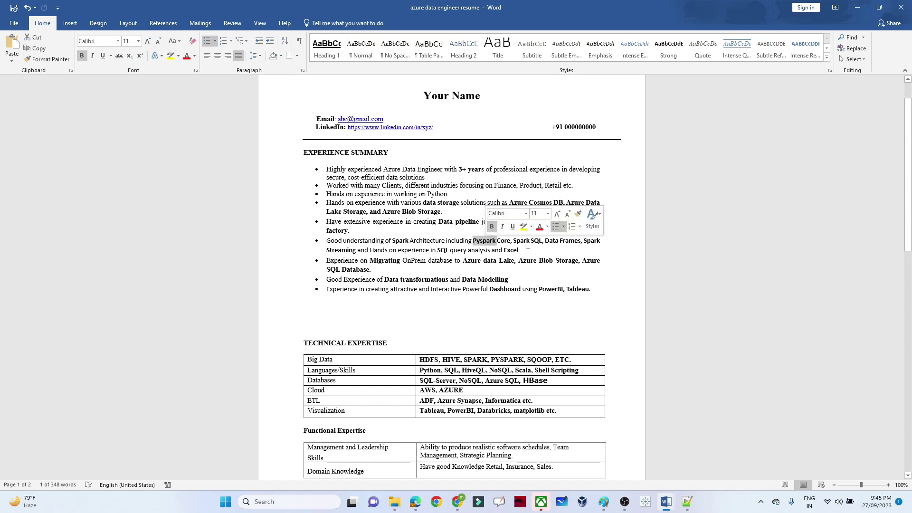
pyautogui.doubleClick(522, 241)
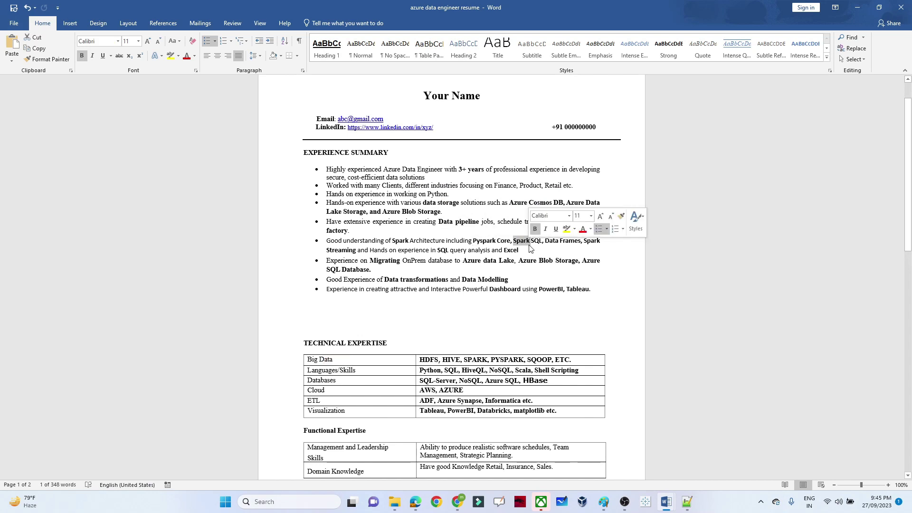
pyautogui.doubleClick(389, 260)
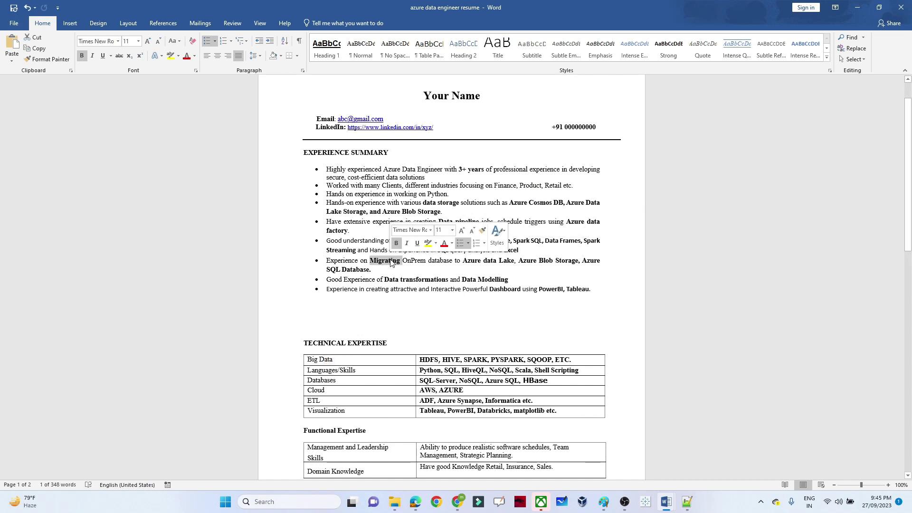
pyautogui.doubleClick(406, 279)
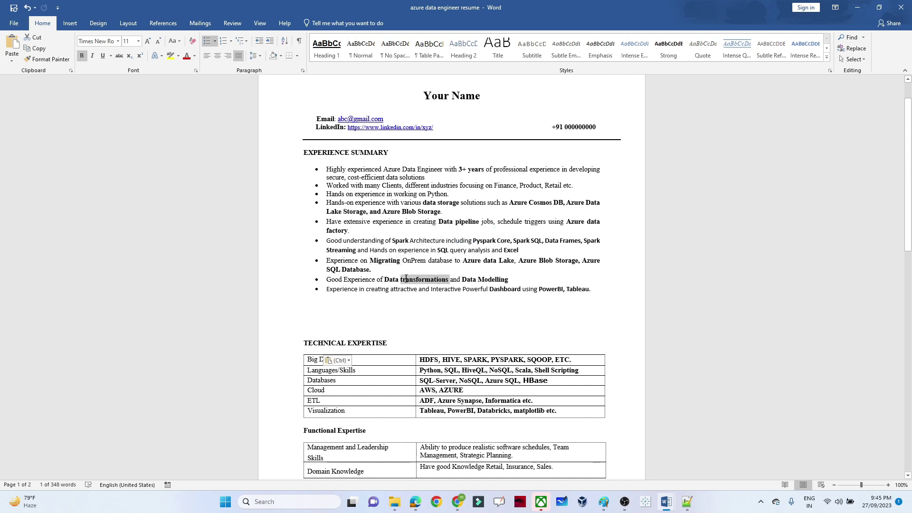
# Examine the closing Experience Summary bullets, highlighting Modelling and Dashboard, and select across the bullet list to review it as a whole
pyautogui.doubleClick(482, 280)
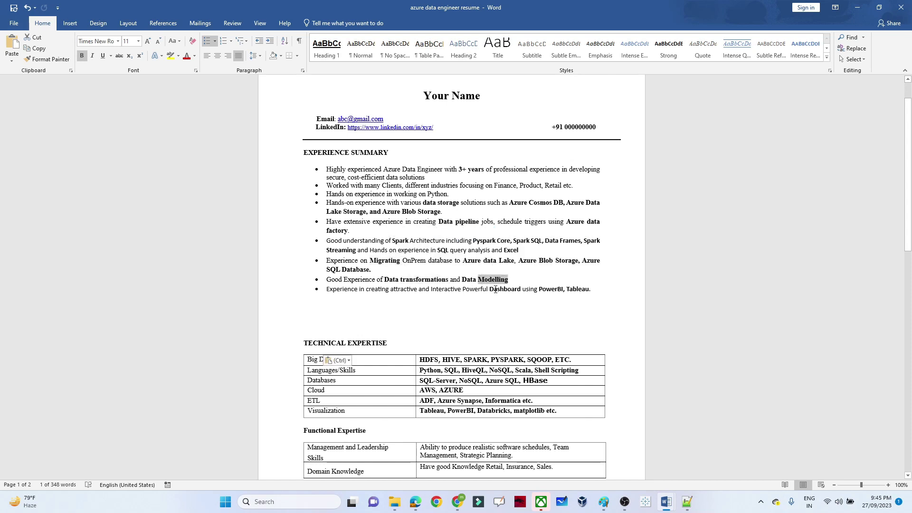
pyautogui.doubleClick(498, 290)
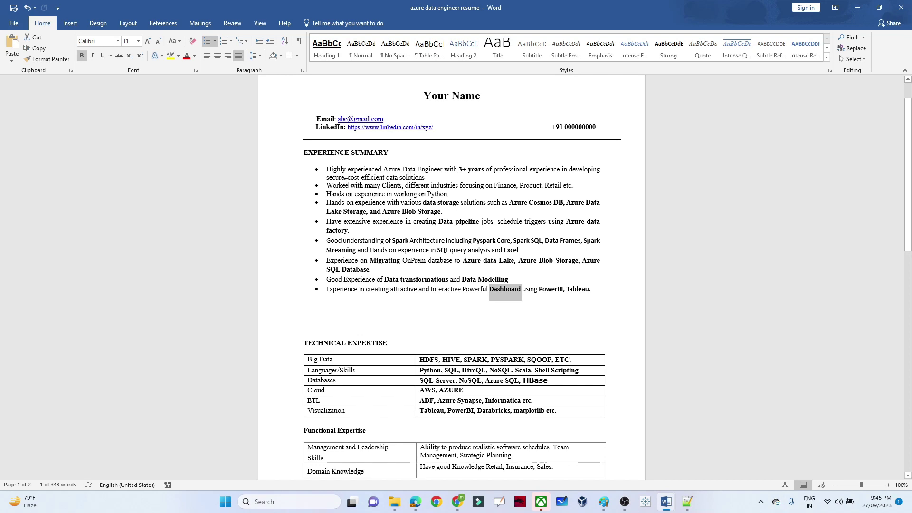
pyautogui.moveTo(346, 181)
pyautogui.mouseDown()
pyautogui.moveTo(401, 213)
pyautogui.moveTo(429, 267)
pyautogui.moveTo(375, 269)
pyautogui.mouseUp()
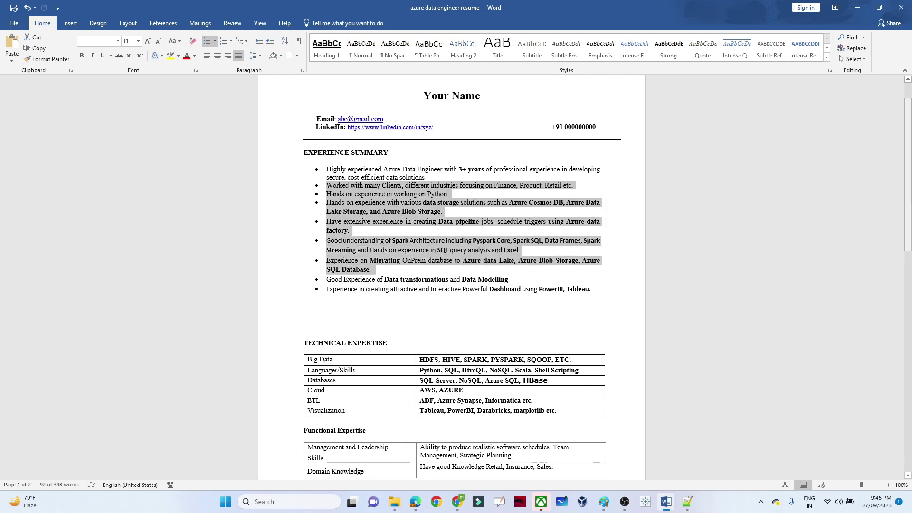
pyautogui.moveTo(908, 202); pyautogui.dragTo(549, 178)
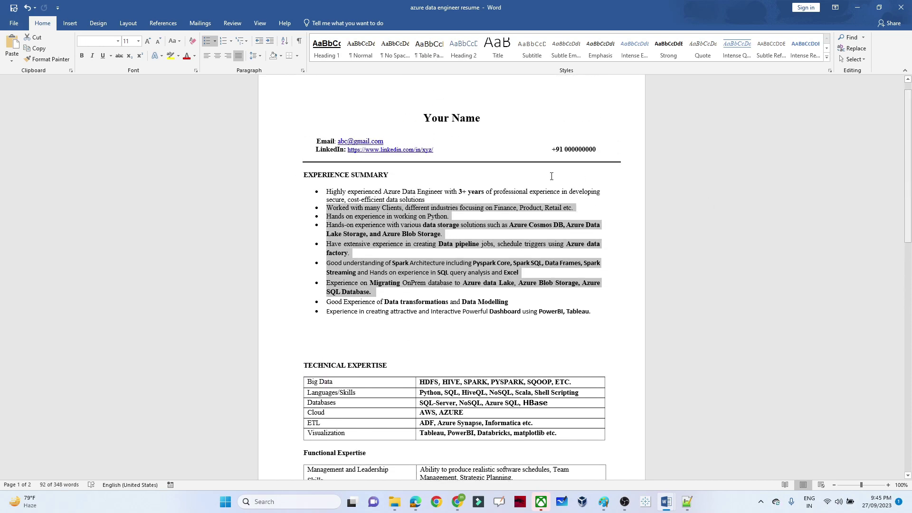
pyautogui.click(499, 190)
pyautogui.moveTo(340, 191); pyautogui.dragTo(506, 318)
# Examine the Technical Expertise heading and its Big Data row, highlighting the HDFS and HIVE entries
pyautogui.moveTo(907, 204); pyautogui.dragTo(520, 211)
pyautogui.click(435, 217)
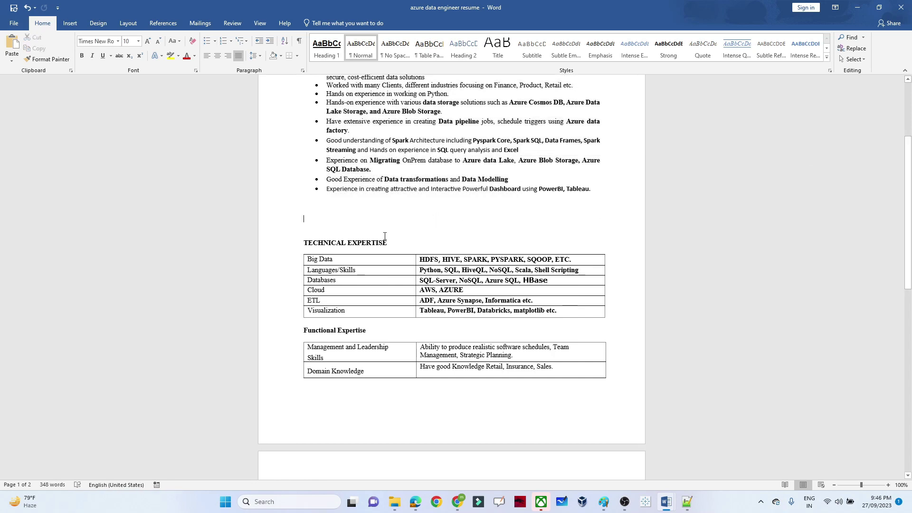
pyautogui.doubleClick(371, 243)
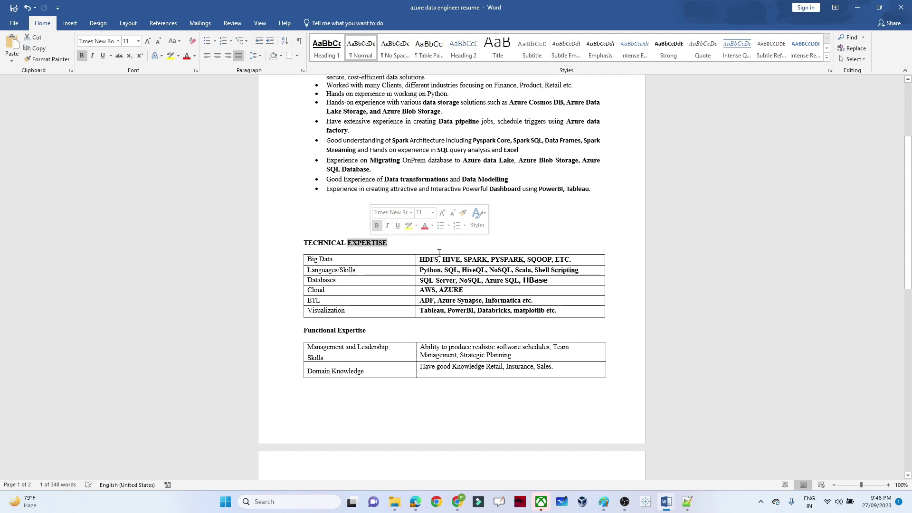
pyautogui.doubleClick(331, 243)
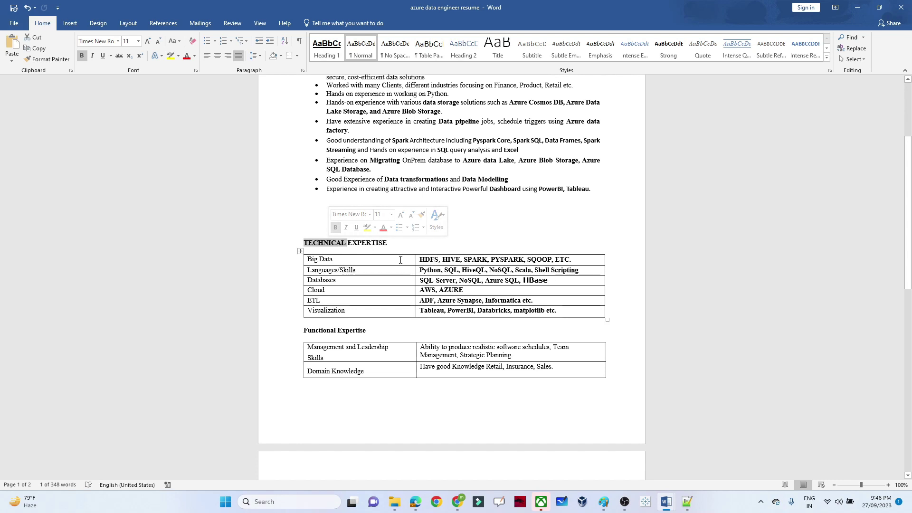
pyautogui.doubleClick(315, 260)
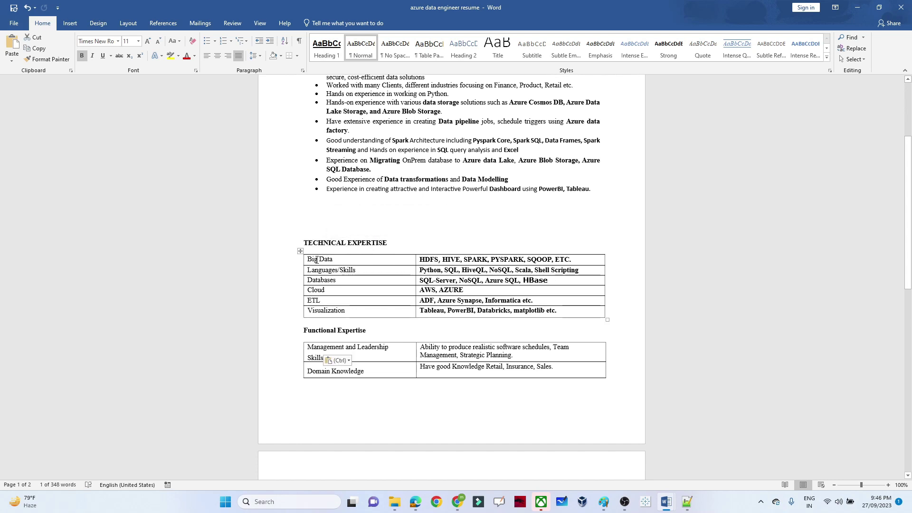
pyautogui.doubleClick(430, 260)
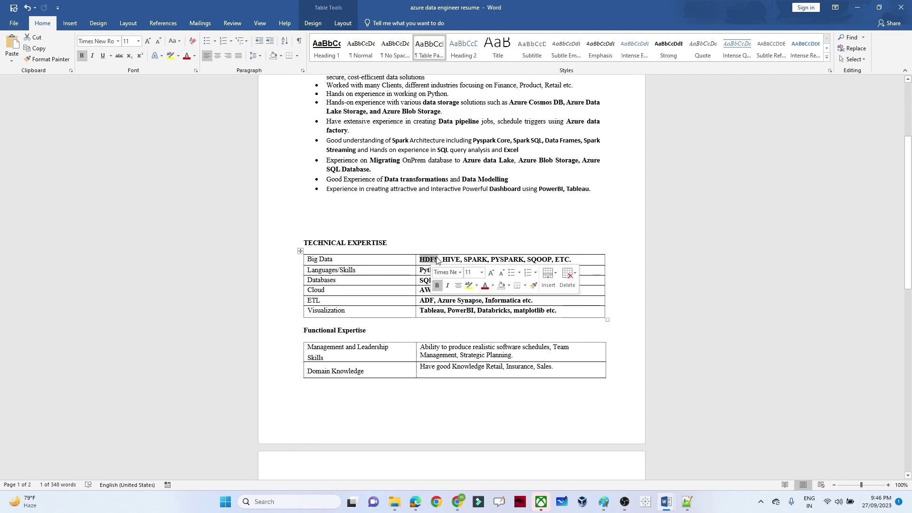
pyautogui.doubleClick(449, 260)
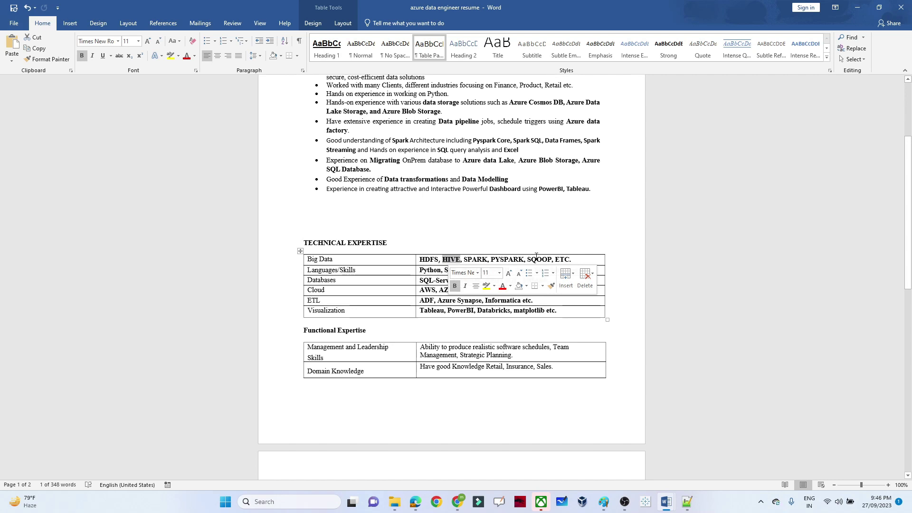
pyautogui.doubleClick(327, 260)
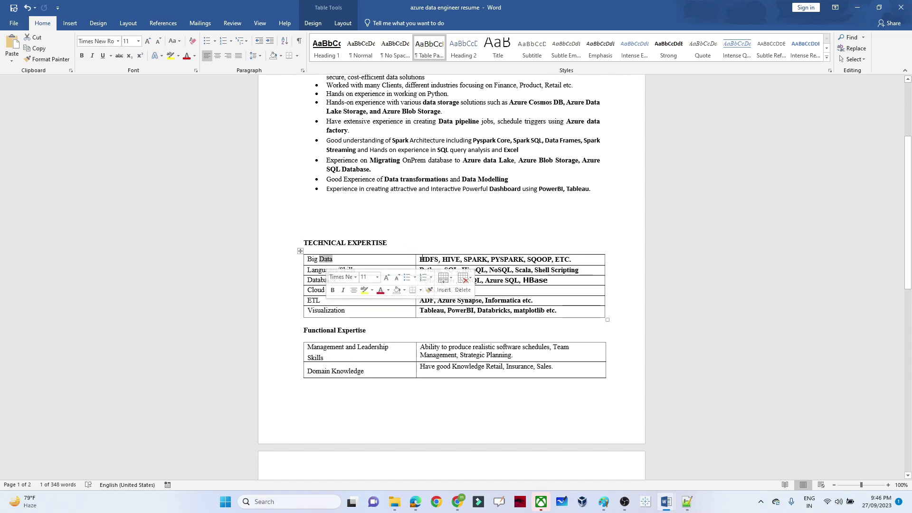
# Examine the Languages/Skills, Databases, ETL and Visualization rows of the Technical Expertise table, highlighting Tableau and matplotlib
pyautogui.doubleClick(313, 272)
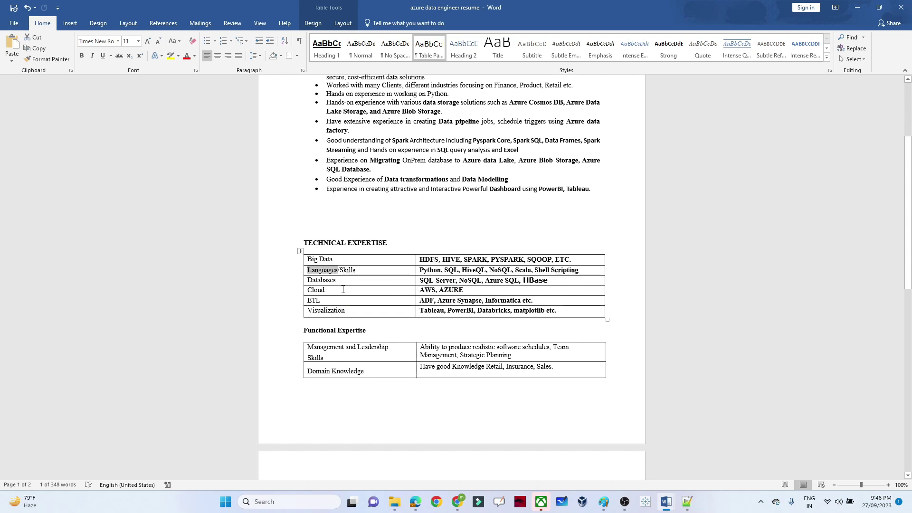
pyautogui.doubleClick(322, 280)
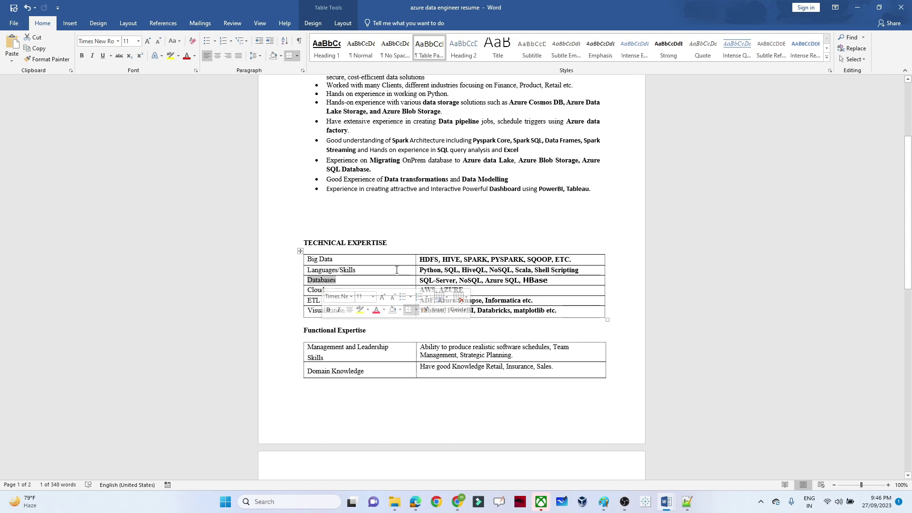
pyautogui.click(527, 280)
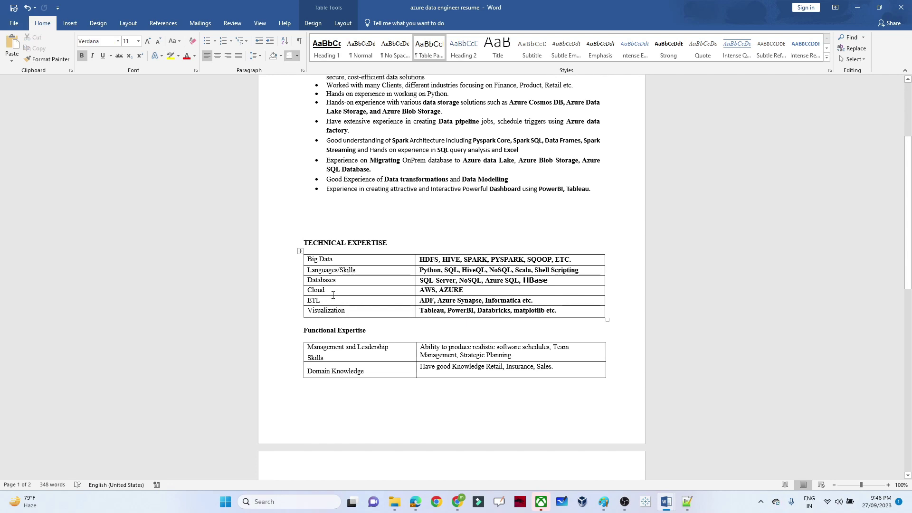
pyautogui.doubleClick(317, 300)
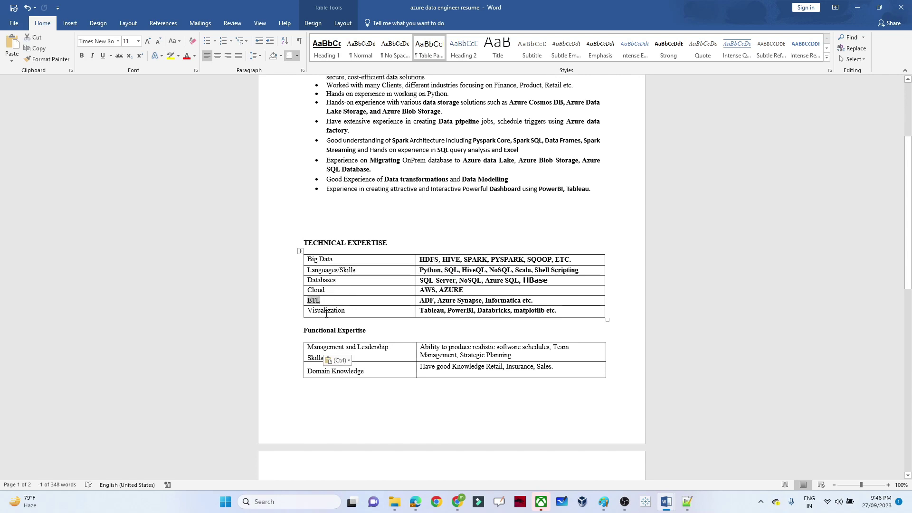
pyautogui.doubleClick(326, 312)
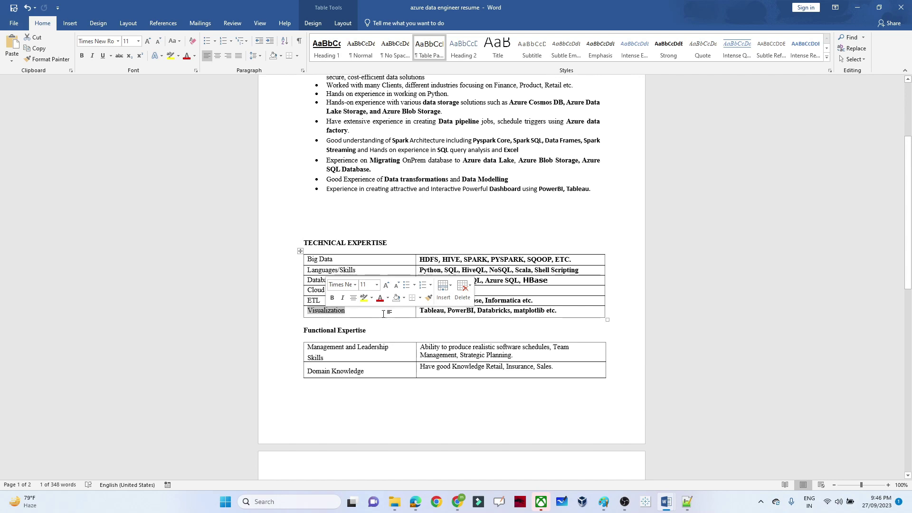
pyautogui.click(428, 322)
pyautogui.doubleClick(431, 312)
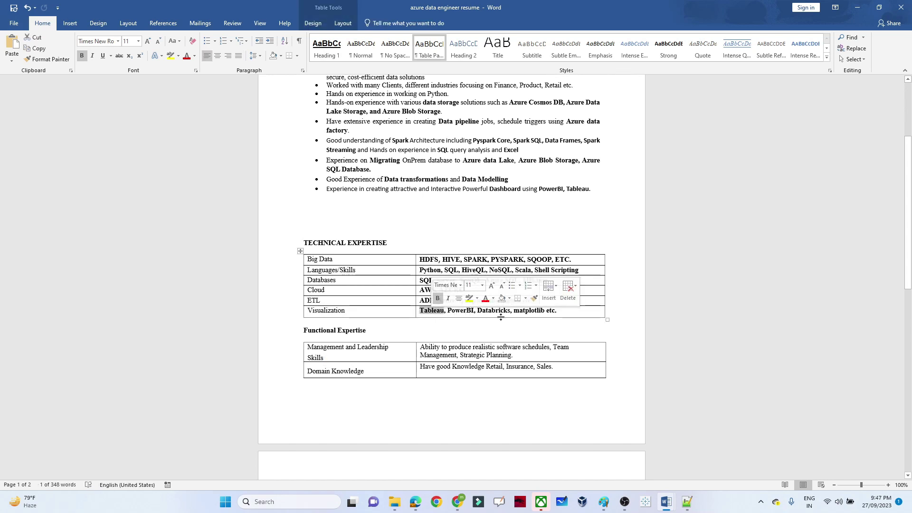
pyautogui.doubleClick(528, 312)
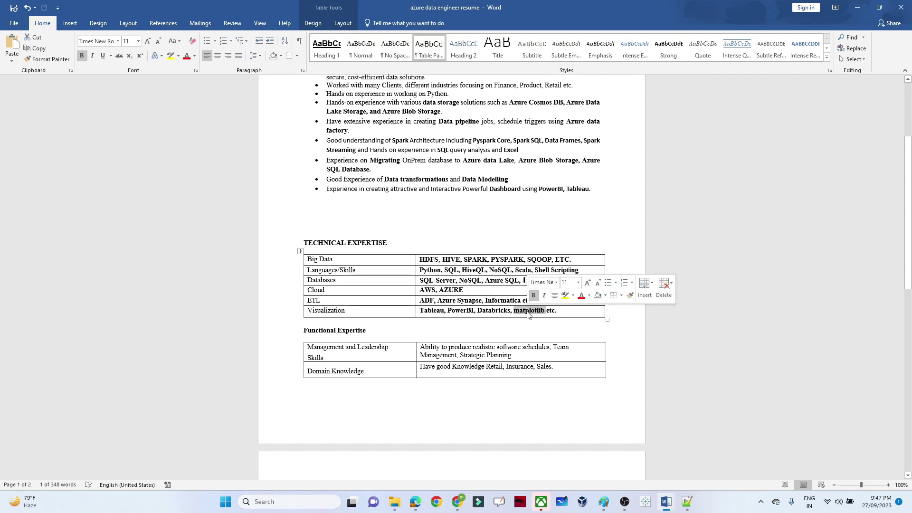
# Review the ETL row's Azure Synapse entry and the Databases row again in the Technical Expertise table
pyautogui.doubleClick(334, 300)
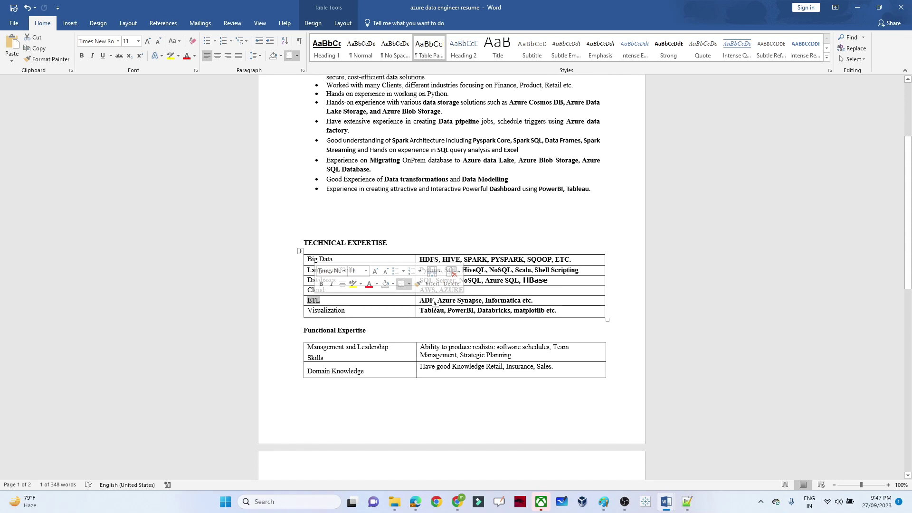
pyautogui.doubleClick(447, 302)
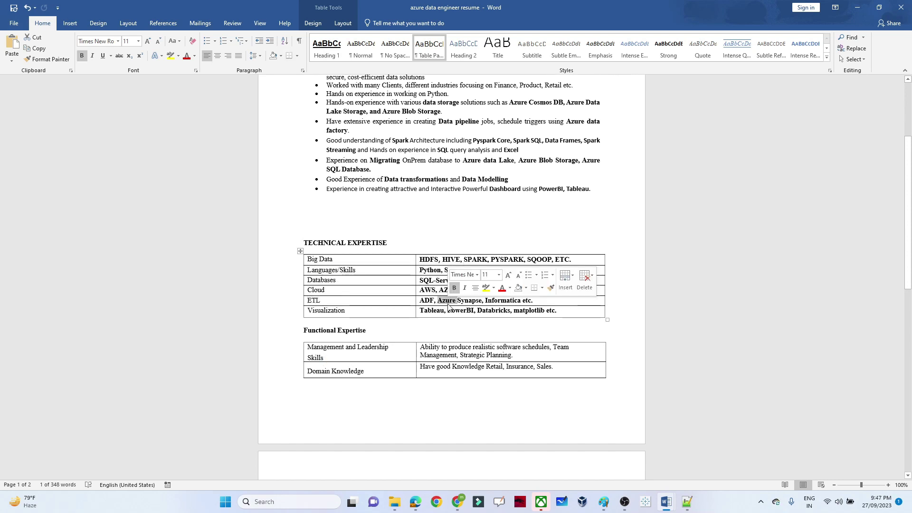
pyautogui.doubleClick(465, 304)
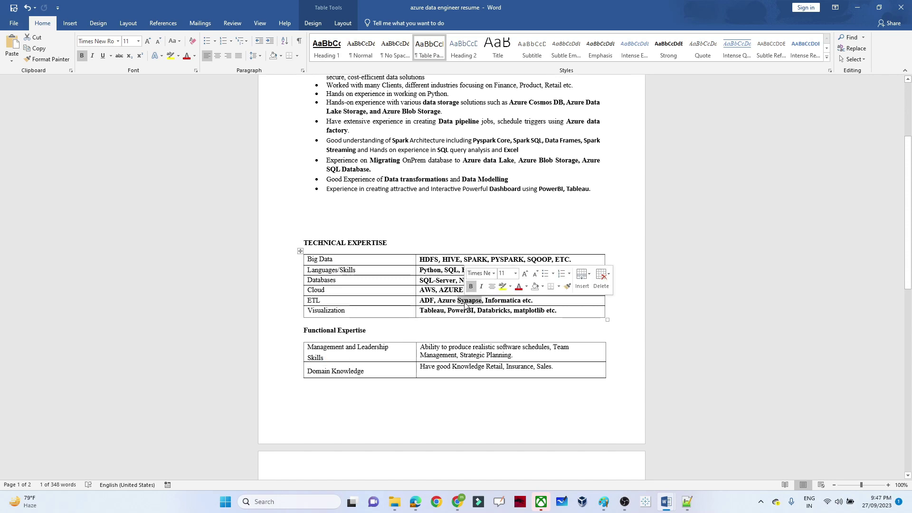
pyautogui.doubleClick(331, 281)
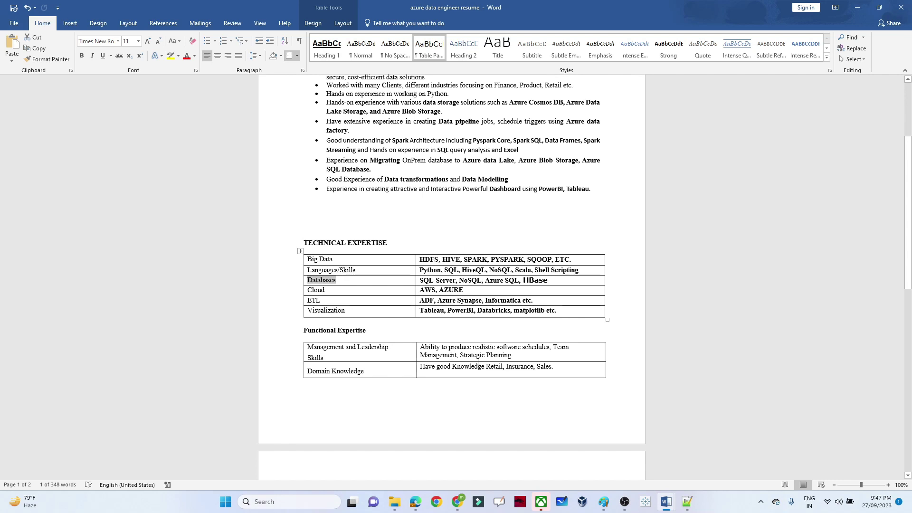
# Examine the Project Details section on page 2, highlighting the company name, date, role and Responsibilities placeholders
pyautogui.moveTo(906, 246); pyautogui.dragTo(902, 369)
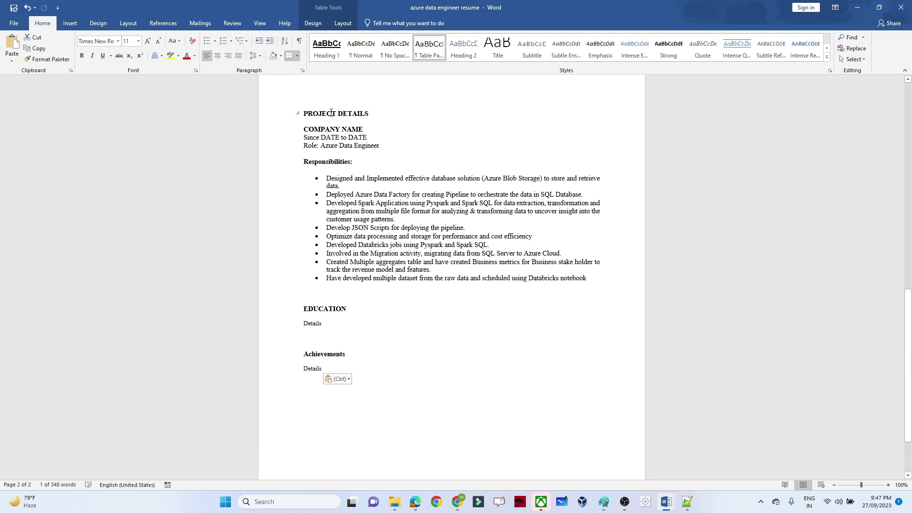
pyautogui.doubleClick(327, 128)
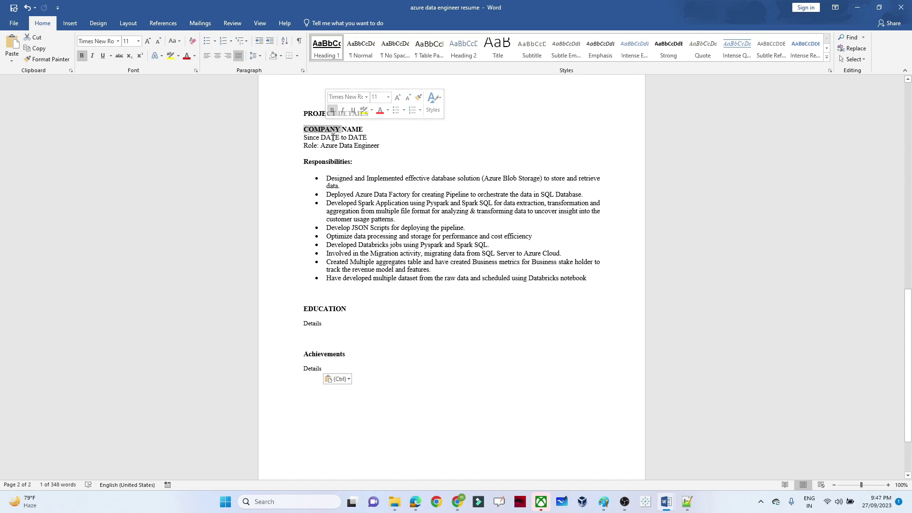
pyautogui.doubleClick(332, 137)
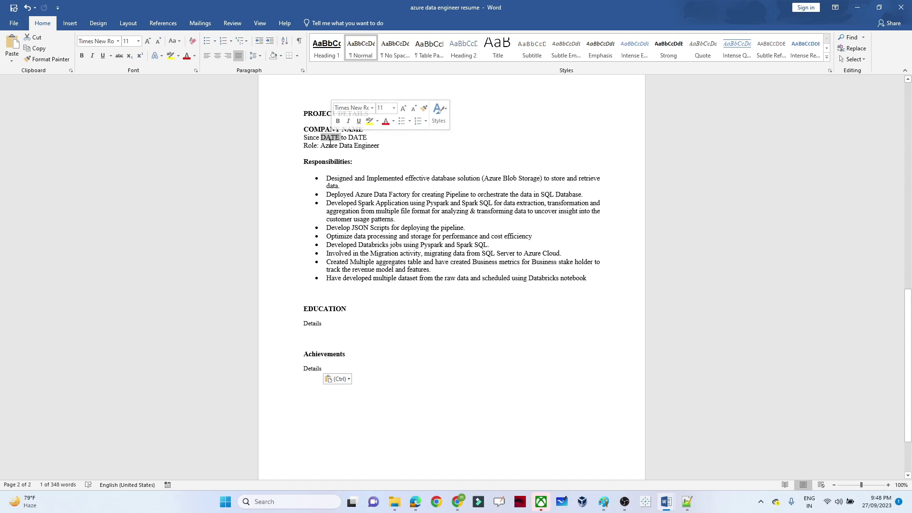
pyautogui.doubleClick(330, 146)
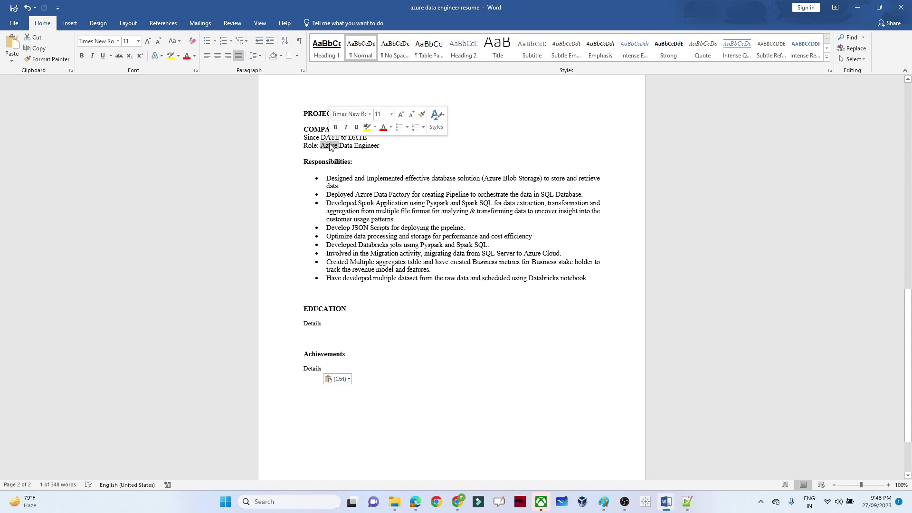
pyautogui.doubleClick(326, 162)
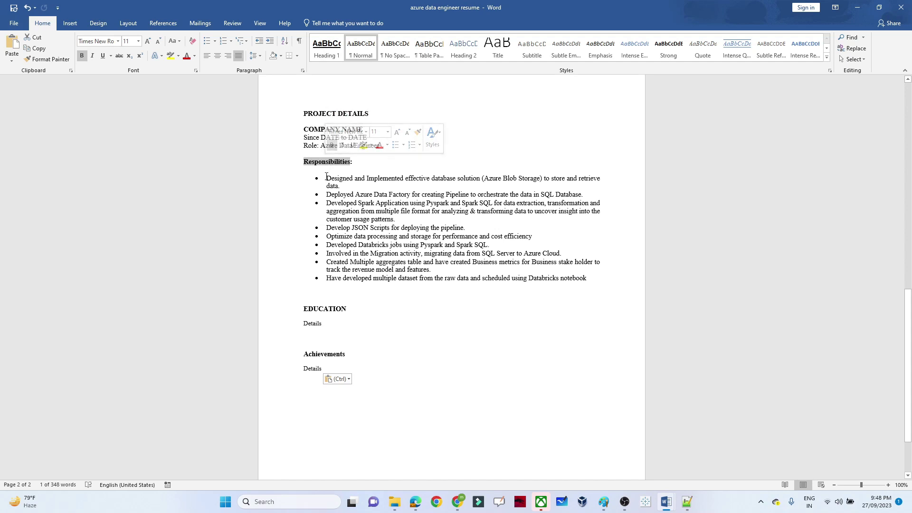
# Examine the Responsibilities bullets, highlighting the Azure storage, Data Factory, Pyspark, Spark SQL, data transformation, migration and Databricks keywords
pyautogui.moveTo(326, 177); pyautogui.dragTo(413, 255)
pyautogui.click(412, 255)
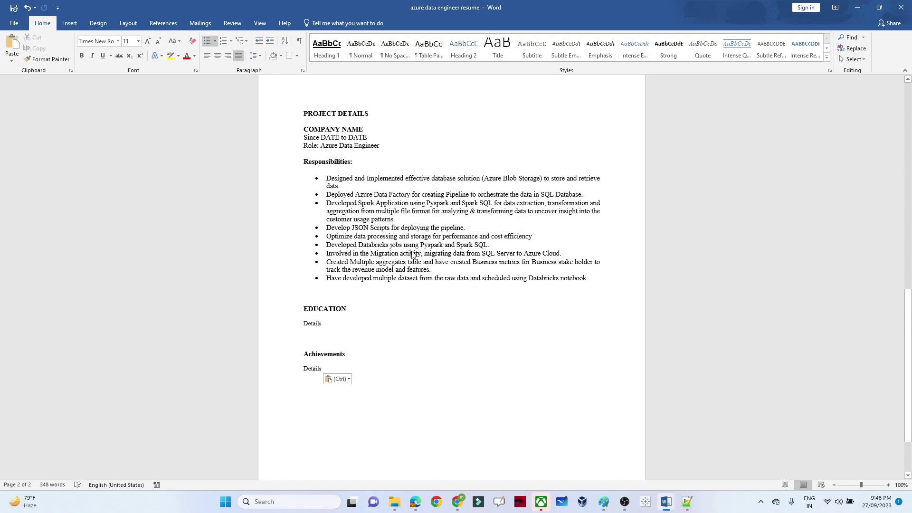
pyautogui.doubleClick(498, 178)
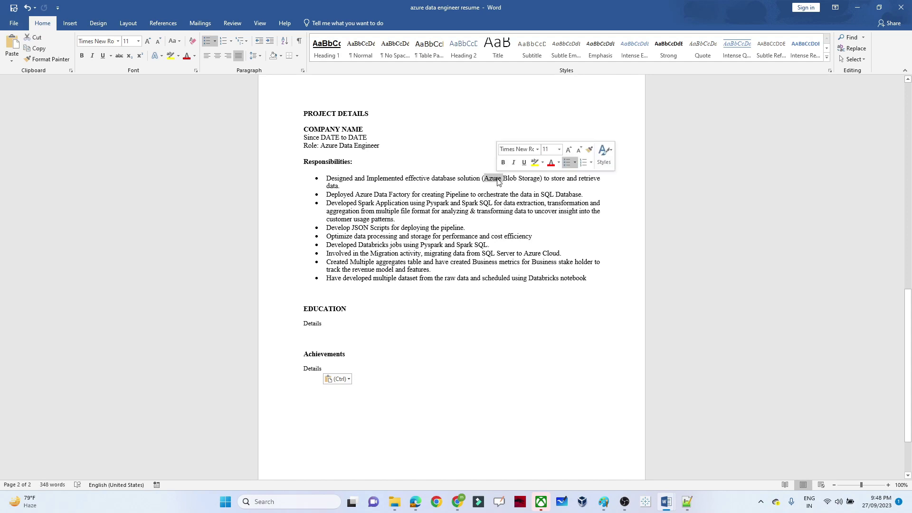
pyautogui.doubleClick(388, 195)
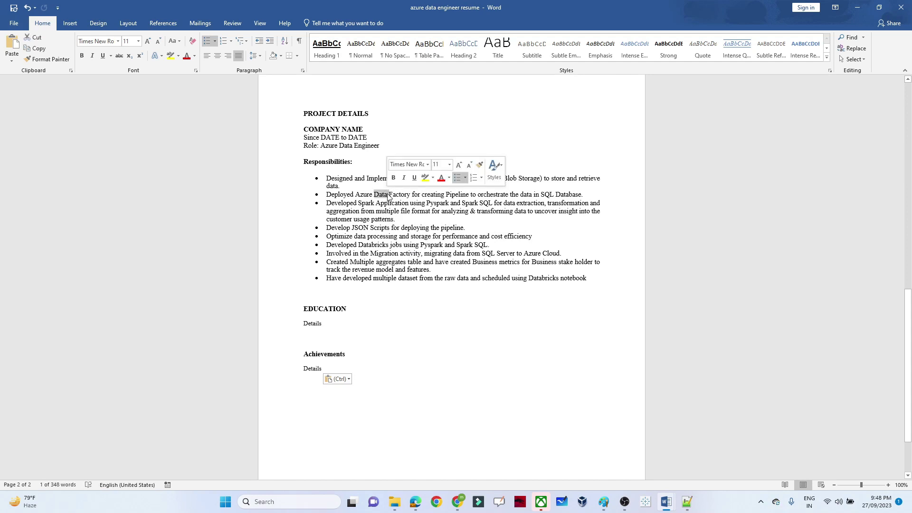
pyautogui.doubleClick(438, 203)
pyautogui.doubleClick(484, 203)
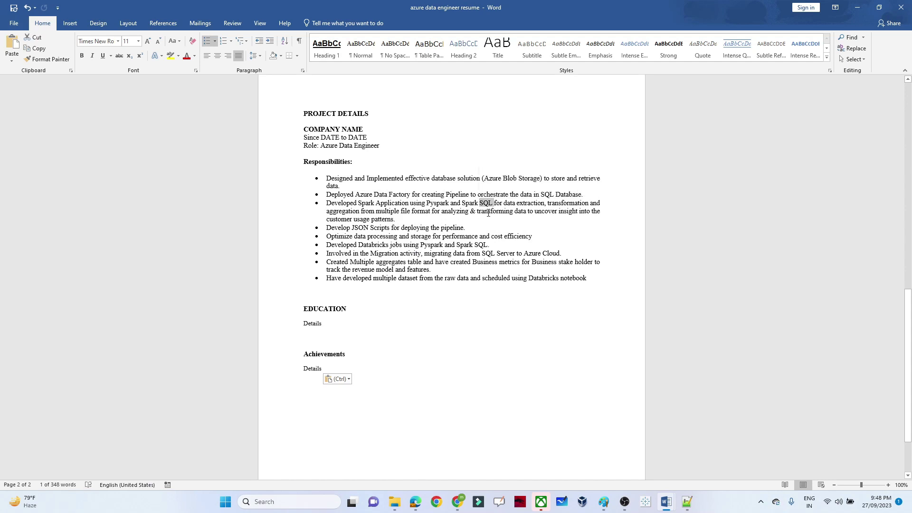
pyautogui.doubleClick(483, 212)
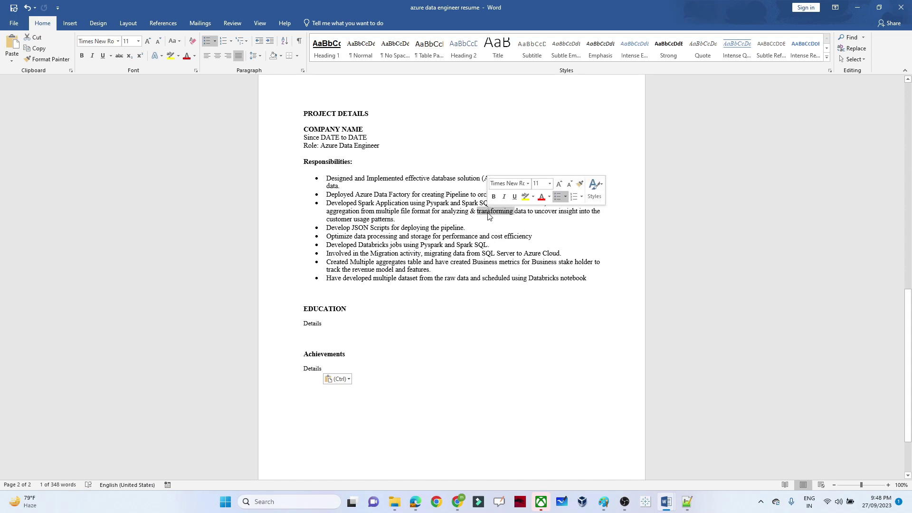
pyautogui.doubleClick(375, 237)
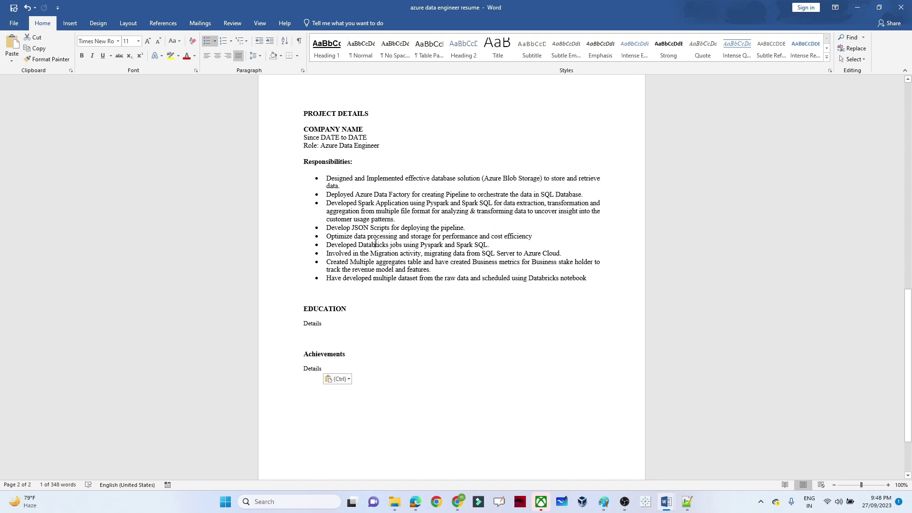
pyautogui.doubleClick(376, 244)
pyautogui.doubleClick(383, 254)
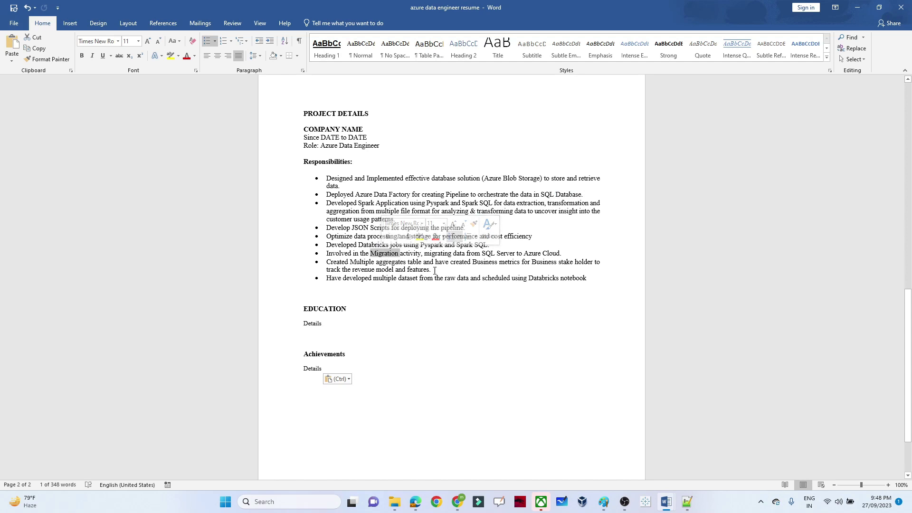
pyautogui.doubleClick(539, 277)
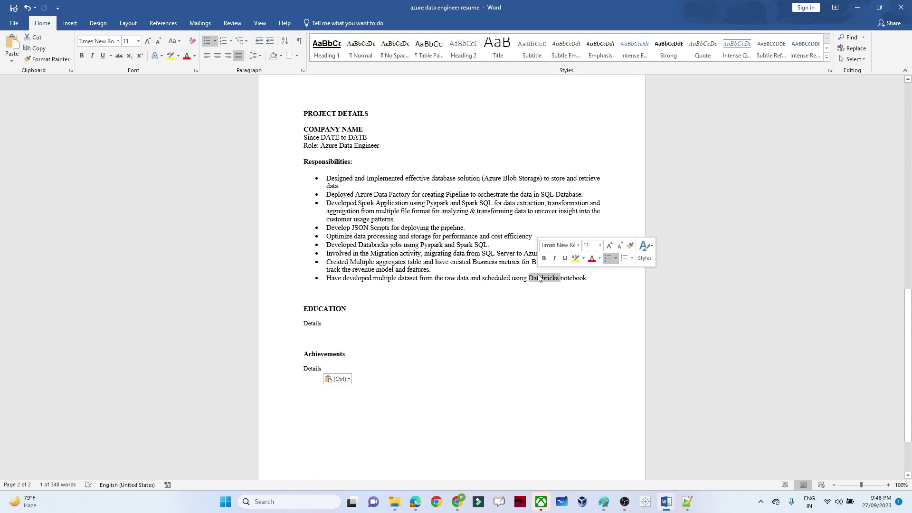
# Examine the Responsibilities bullets and the Education and Achievements sections by highlighting them, and return to the top of the resume
pyautogui.click(472, 294)
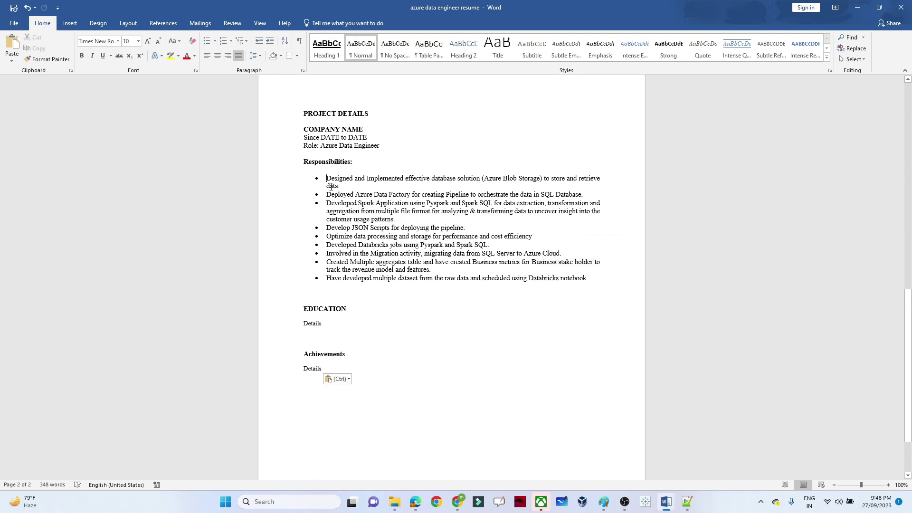
pyautogui.moveTo(331, 186); pyautogui.dragTo(407, 262)
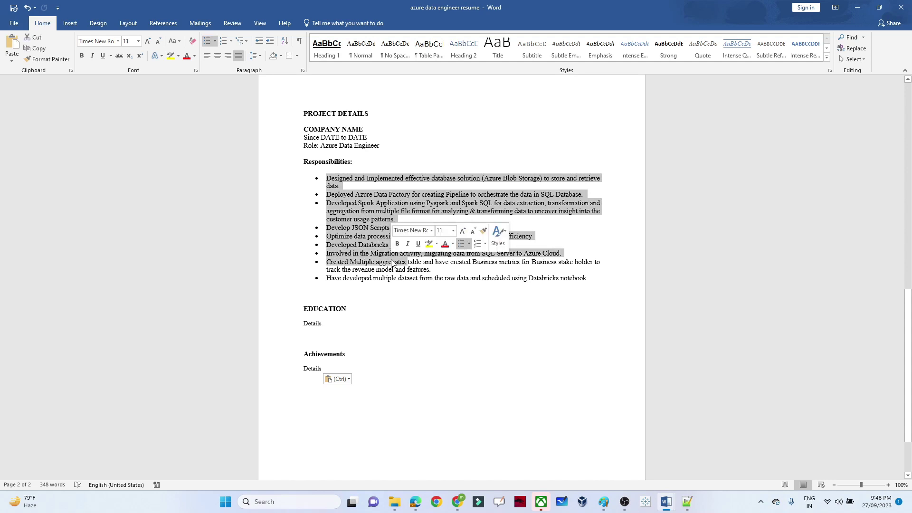
pyautogui.doubleClick(332, 310)
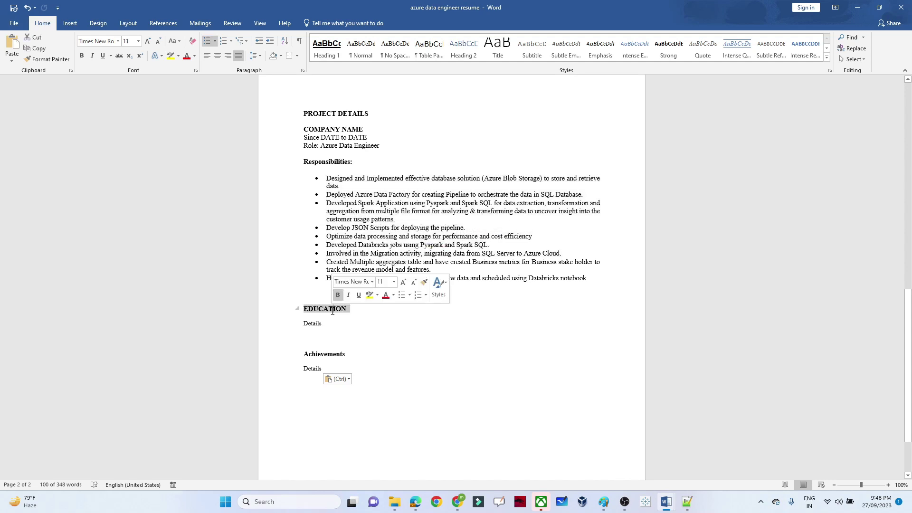
pyautogui.doubleClick(322, 355)
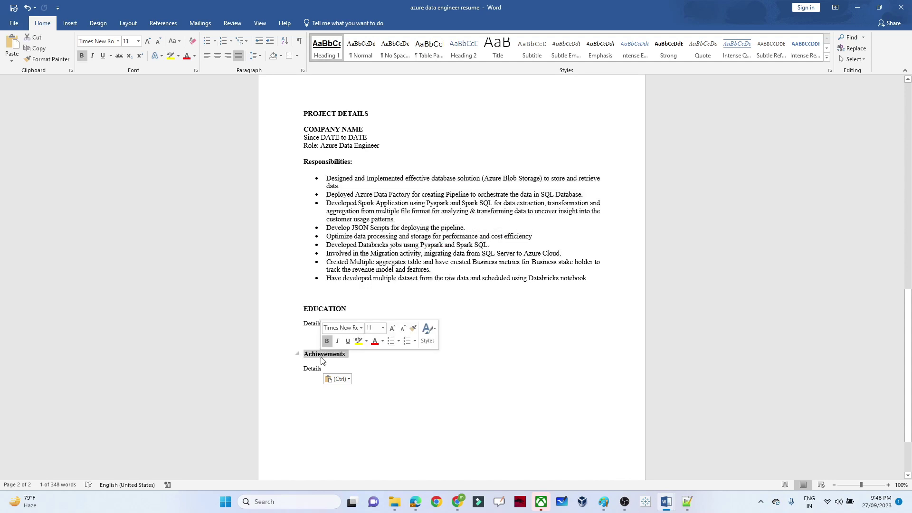
pyautogui.click(566, 303)
pyautogui.moveTo(907, 314); pyautogui.dragTo(908, 105)
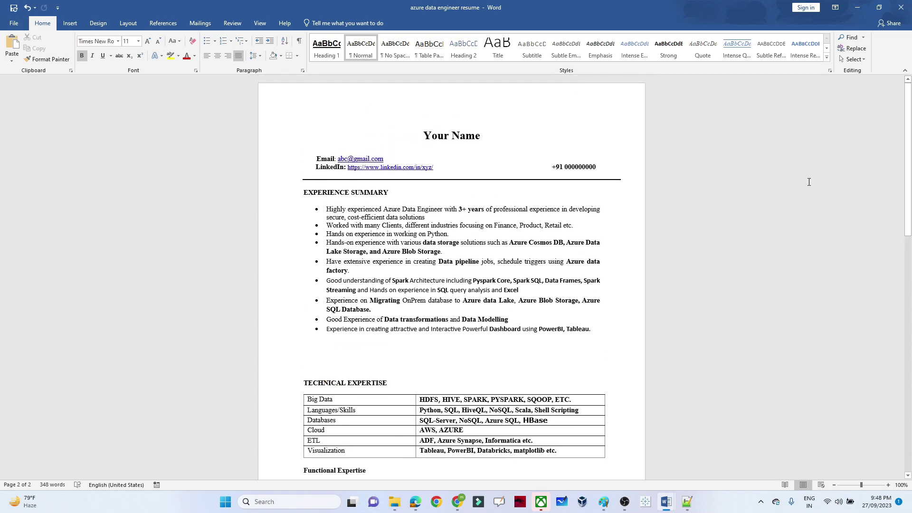
pyautogui.click(623, 505)
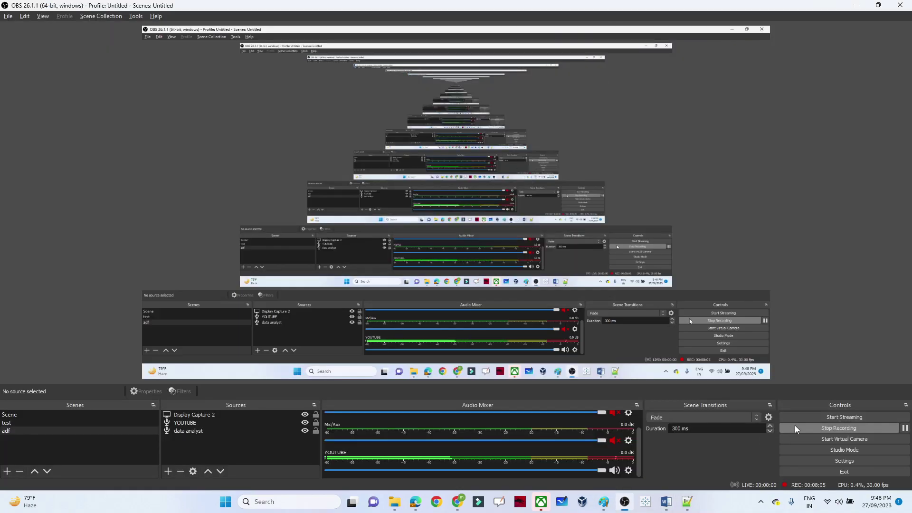